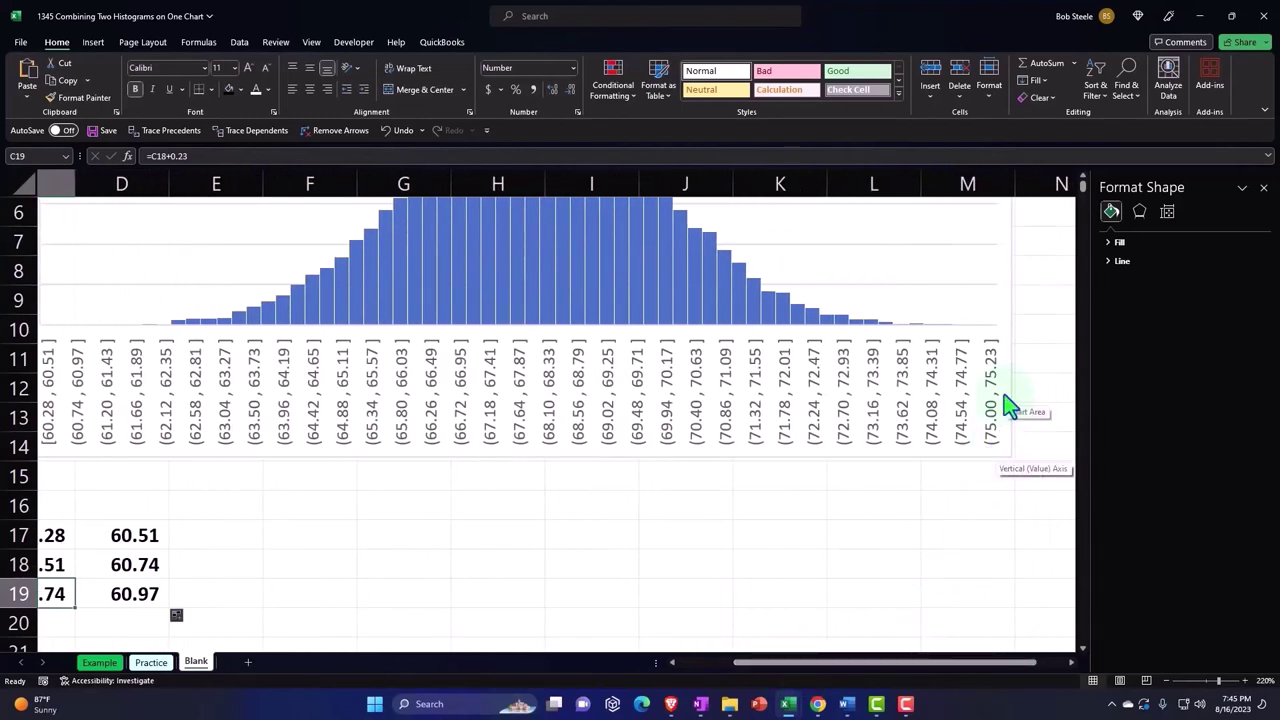
Step: Fill the bin start and end columns from row 19 down to row 80 in stages
{"action": "left_click_drag", "start_coordinate": [820, 671], "coordinate": [792, 686]}
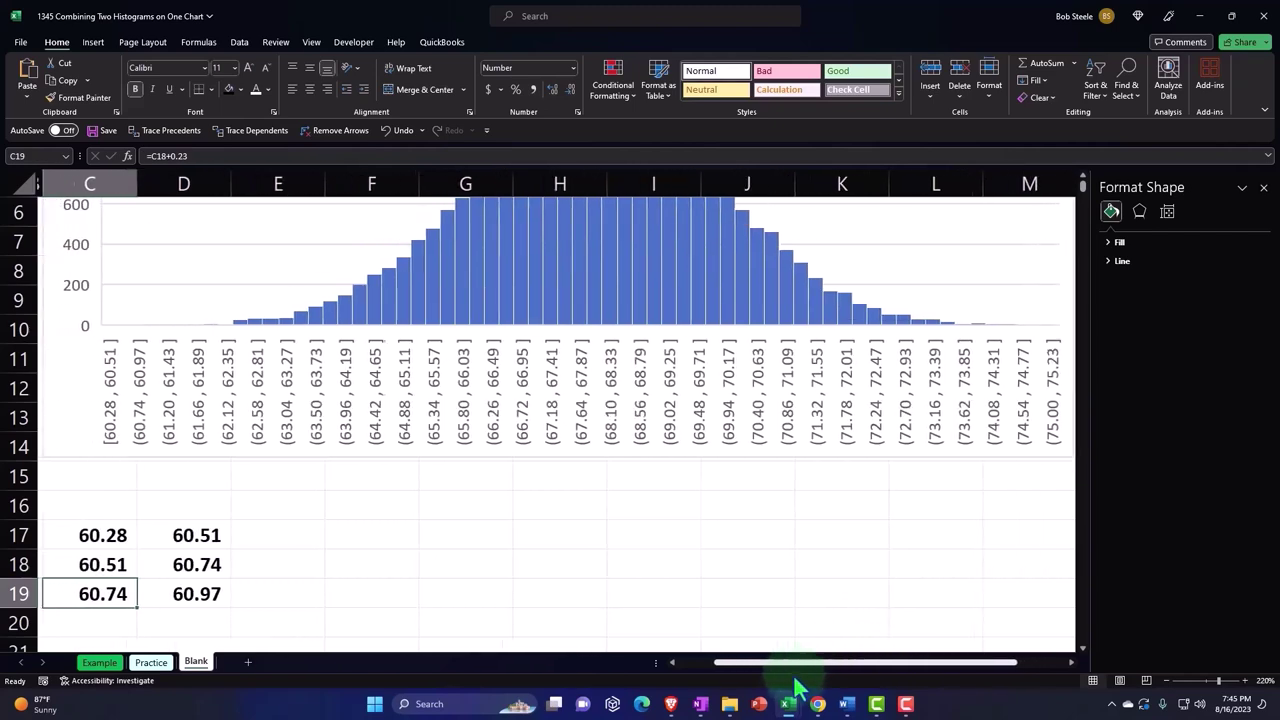
{"action": "left_click_drag", "start_coordinate": [140, 591], "coordinate": [209, 591]}
{"action": "scroll", "coordinate": [222, 561], "scroll_direction": "down", "scroll_amount": 1}
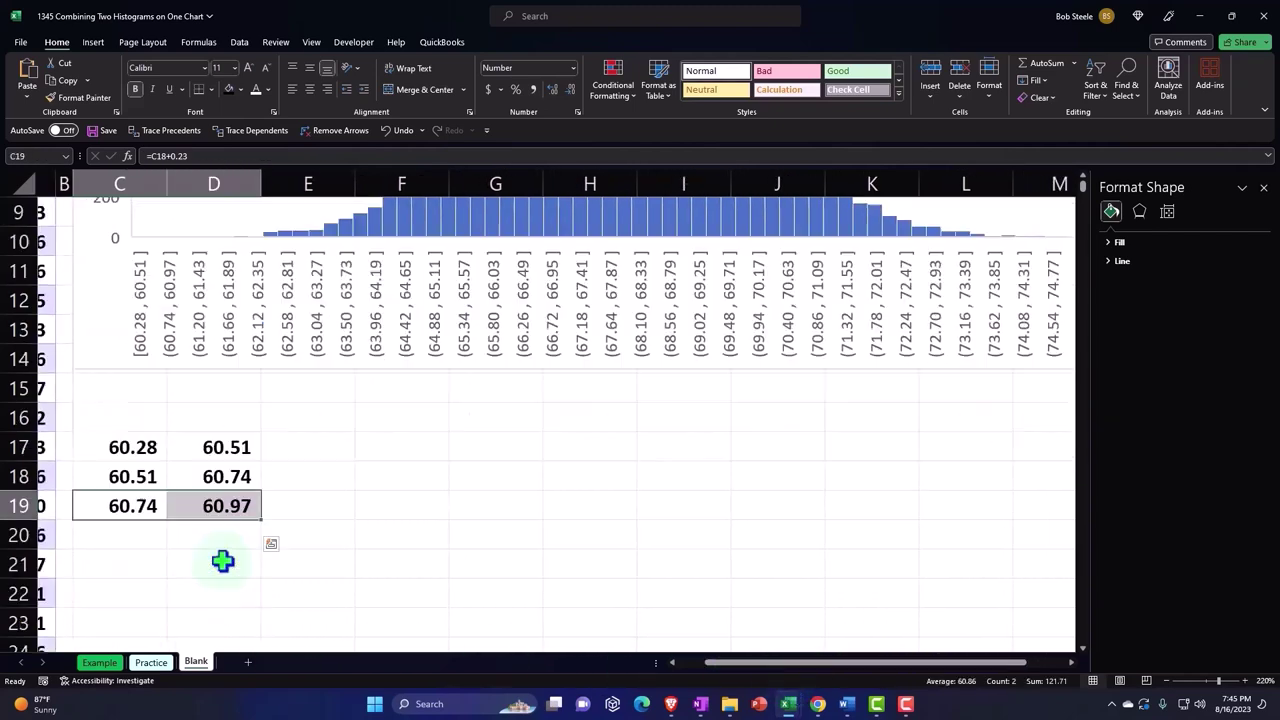
{"action": "scroll", "coordinate": [222, 561], "scroll_direction": "down", "scroll_amount": 1}
{"action": "left_click_drag", "start_coordinate": [263, 434], "coordinate": [249, 597]}
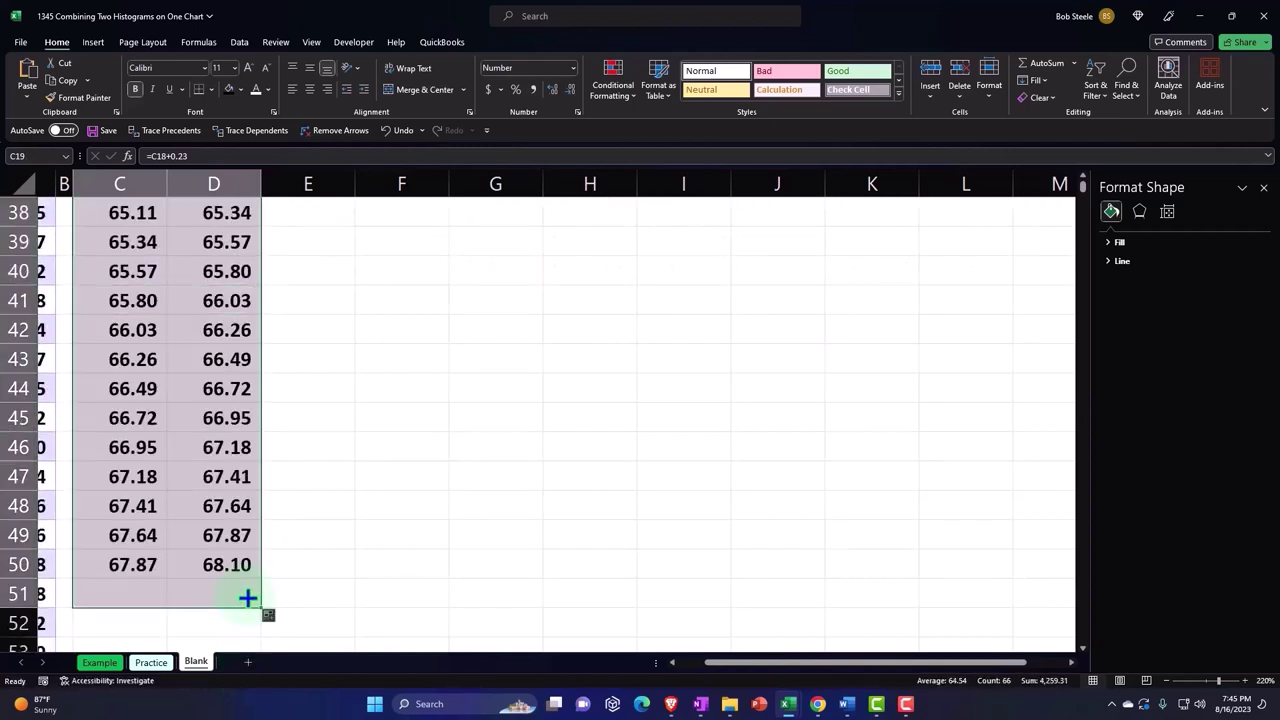
{"action": "scroll", "coordinate": [254, 550], "scroll_direction": "down", "scroll_amount": 2}
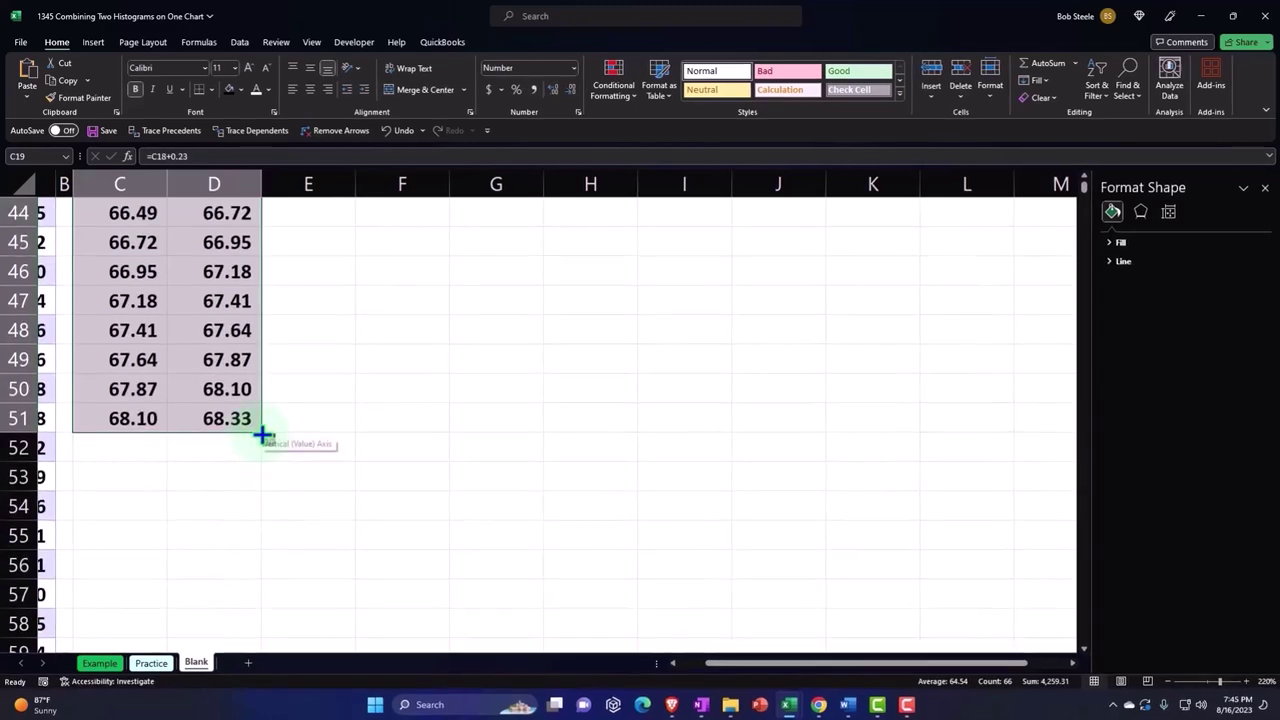
{"action": "left_click_drag", "start_coordinate": [263, 435], "coordinate": [262, 615]}
{"action": "scroll", "coordinate": [272, 550], "scroll_direction": "down", "scroll_amount": 2}
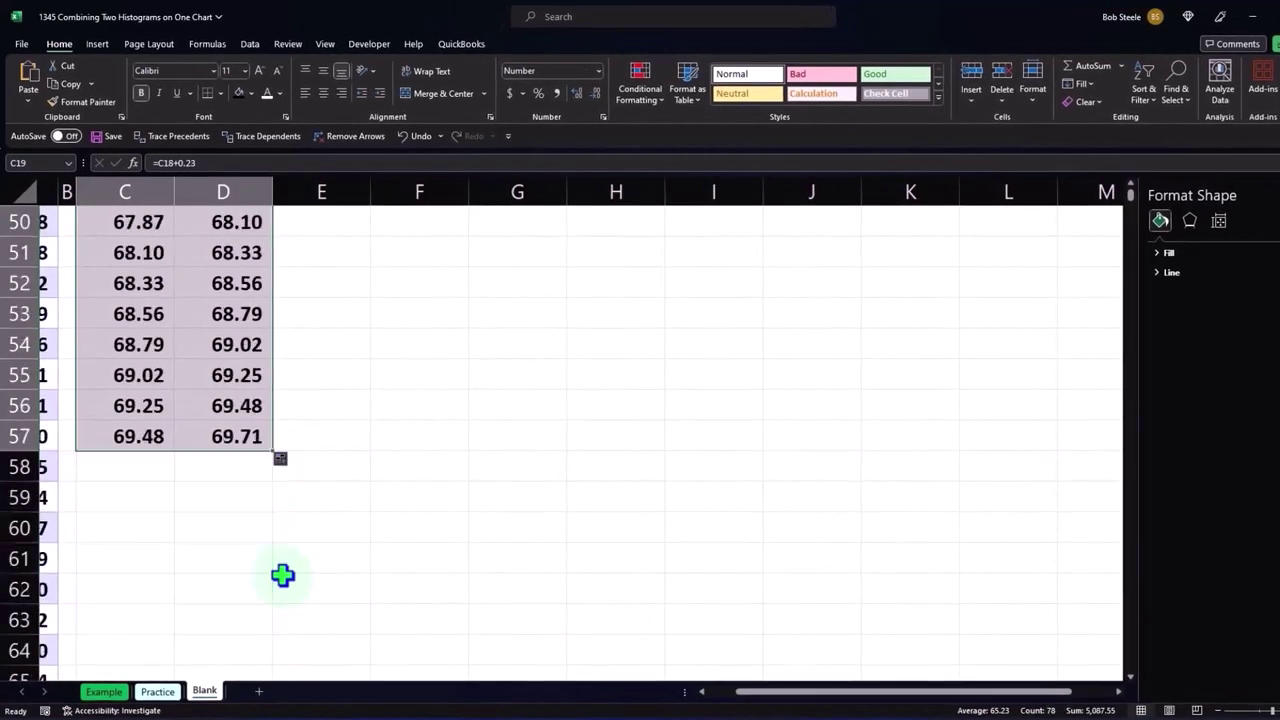
{"action": "left_click_drag", "start_coordinate": [276, 456], "coordinate": [262, 625]}
{"action": "scroll", "coordinate": [332, 517], "scroll_direction": "down", "scroll_amount": 2}
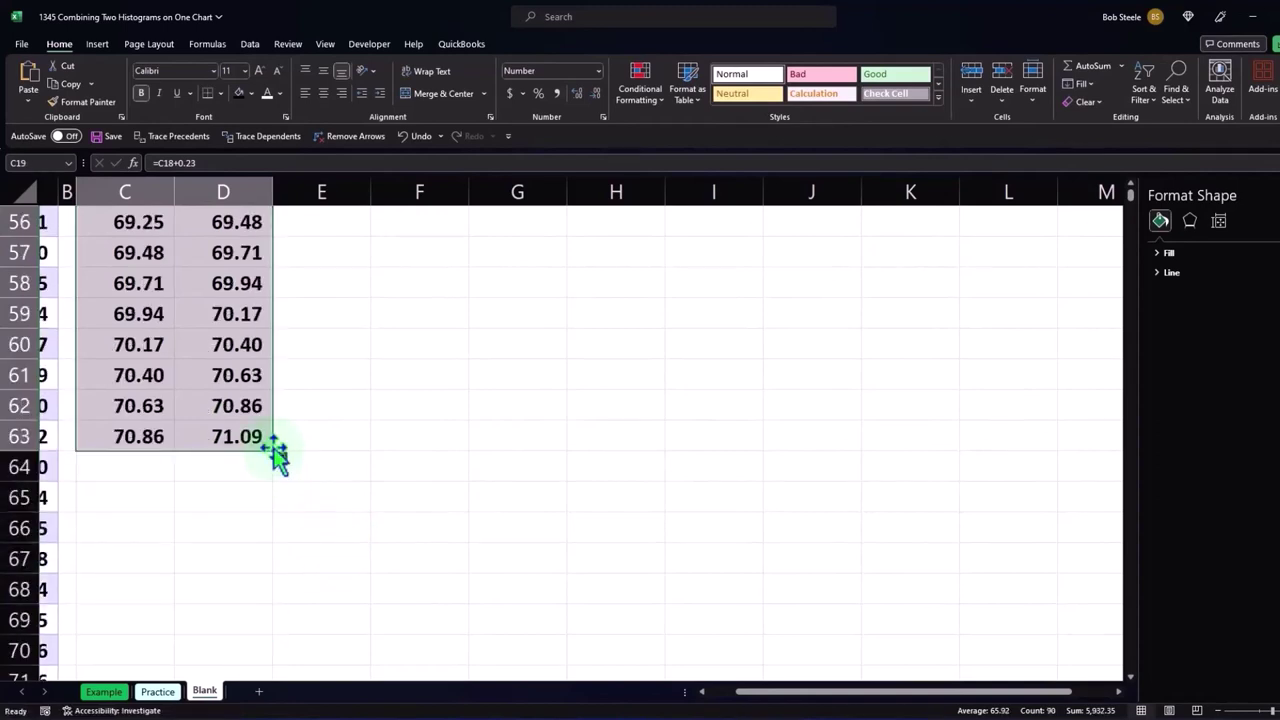
{"action": "left_click_drag", "start_coordinate": [273, 452], "coordinate": [272, 652]}
{"action": "scroll", "coordinate": [280, 517], "scroll_direction": "down", "scroll_amount": 2}
{"action": "left_click_drag", "start_coordinate": [274, 486], "coordinate": [249, 580]}
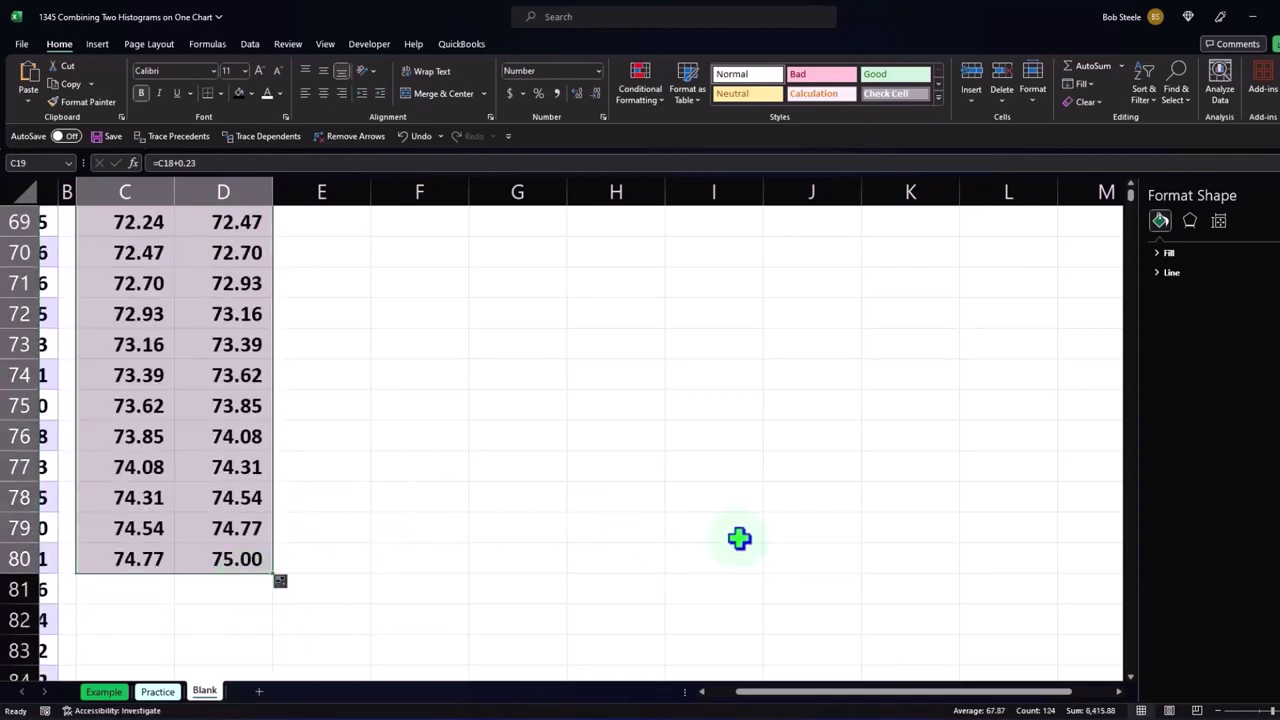
Step: Add the final bin in row 81, ending at 75.00 to 75.23
{"action": "scroll", "coordinate": [738, 538], "scroll_direction": "up", "scroll_amount": 8}
{"action": "scroll", "coordinate": [740, 538], "scroll_direction": "up", "scroll_amount": 13}
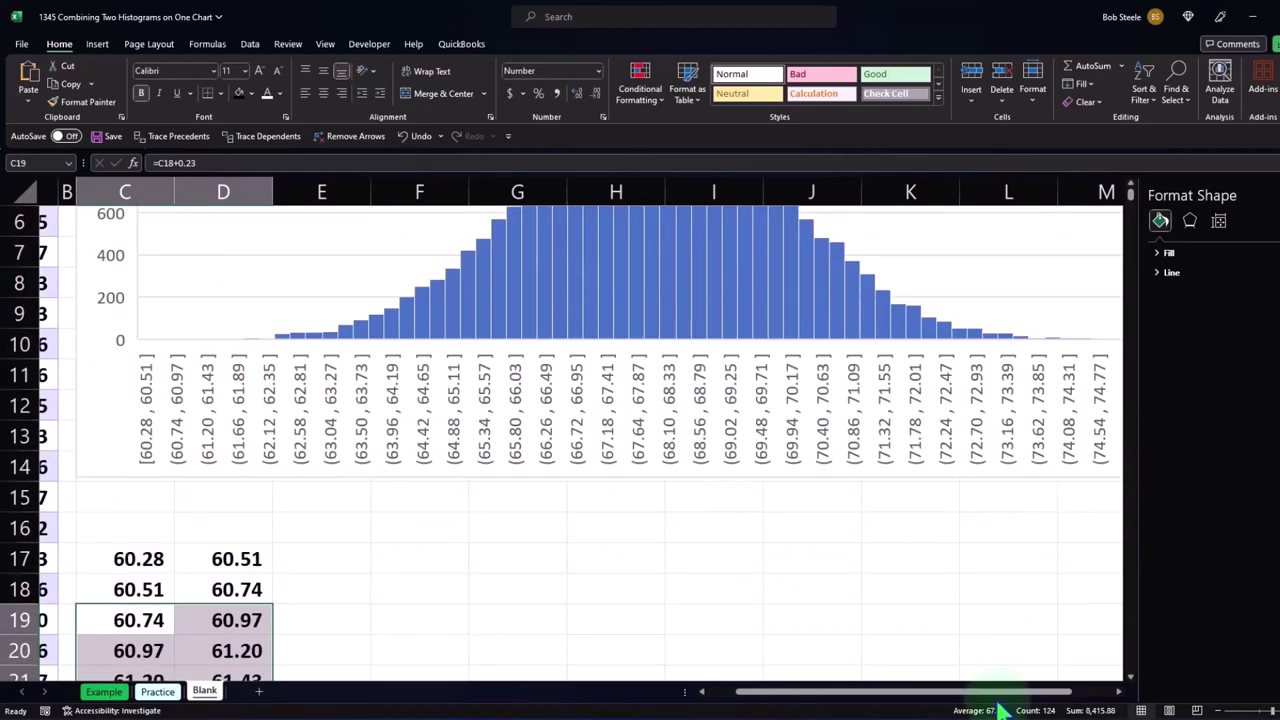
{"action": "scroll", "coordinate": [1001, 699], "scroll_direction": "right", "scroll_amount": 1}
{"action": "mouse_move", "coordinate": [1001, 699]}
{"action": "left_mouse_down"}
{"action": "mouse_move", "coordinate": [1015, 697]}
{"action": "mouse_move", "coordinate": [997, 697]}
{"action": "left_mouse_up"}
{"action": "scroll", "coordinate": [337, 591], "scroll_direction": "down", "scroll_amount": 7}
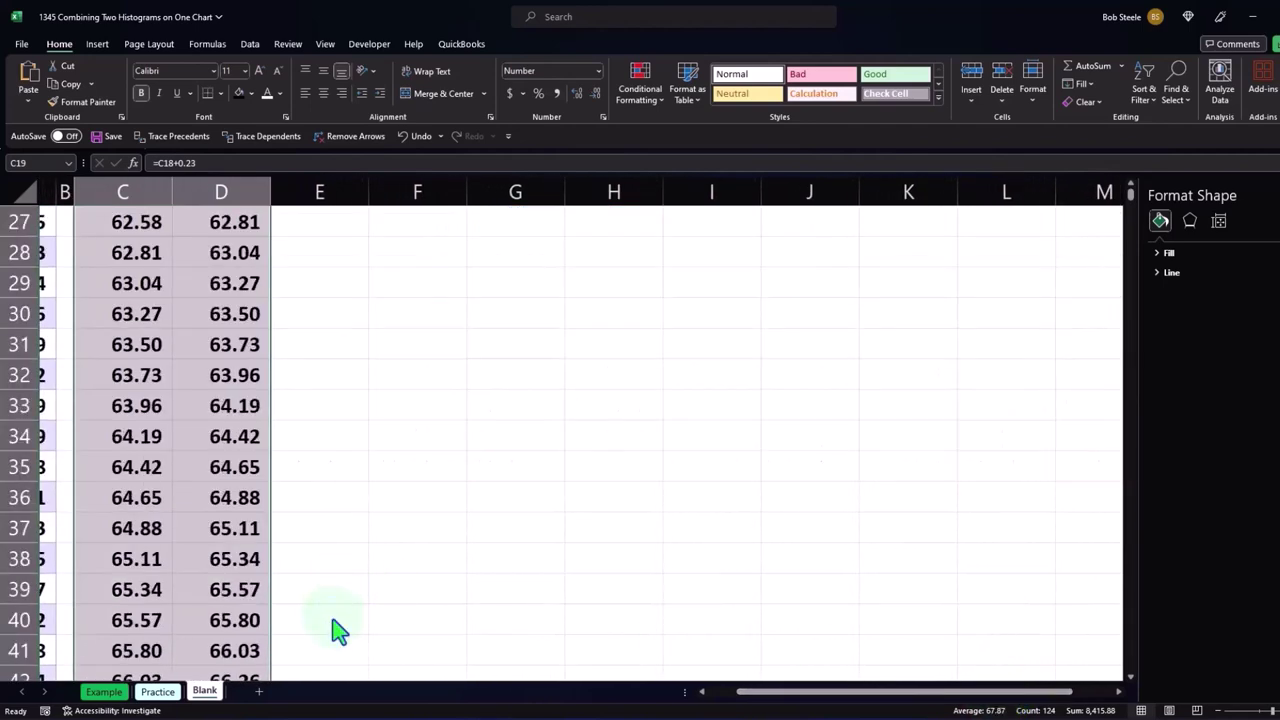
{"action": "scroll", "coordinate": [337, 630], "scroll_direction": "down", "scroll_amount": 15}
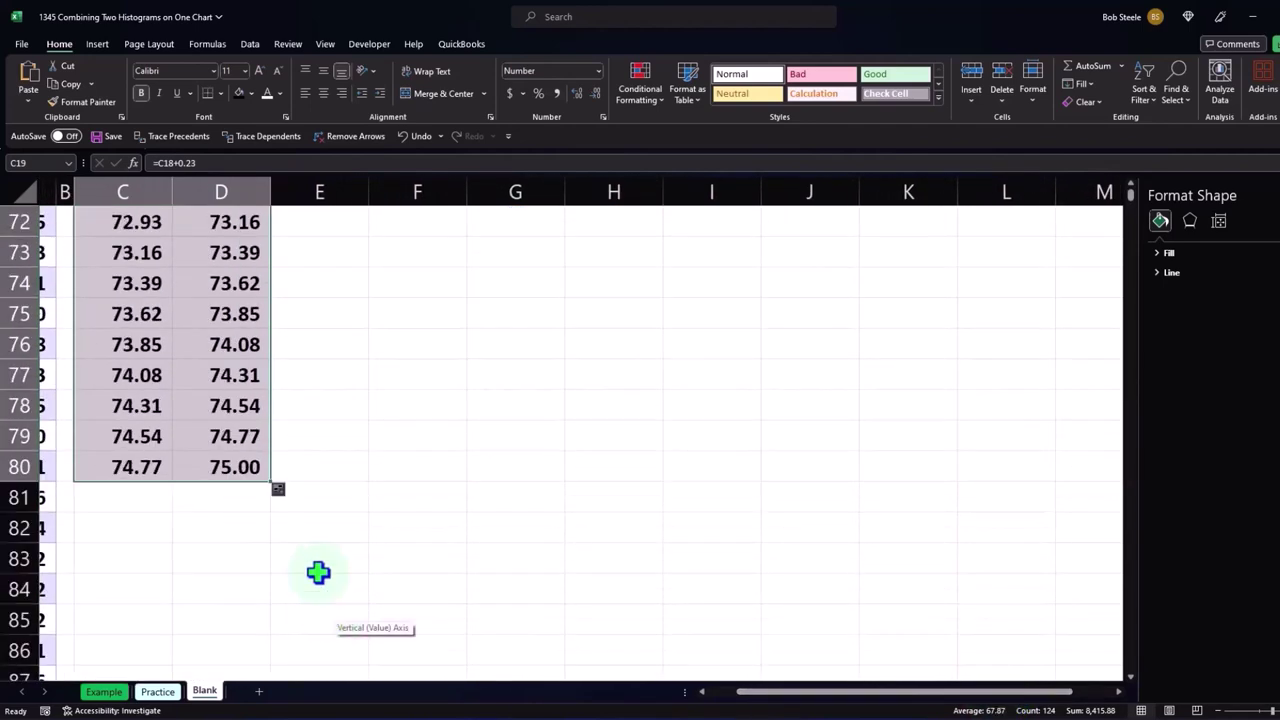
{"action": "left_click_drag", "start_coordinate": [272, 484], "coordinate": [274, 506]}
{"action": "left_click", "coordinate": [213, 500]}
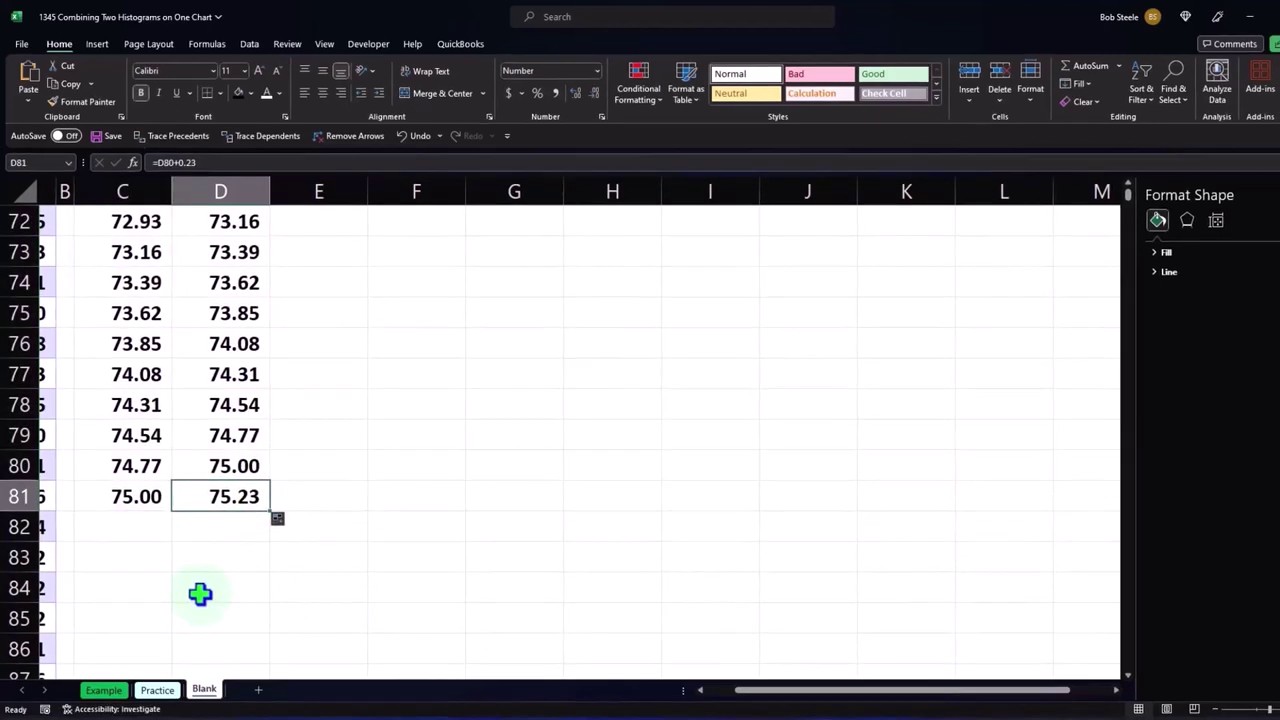
{"action": "scroll", "coordinate": [375, 567], "scroll_direction": "up", "scroll_amount": 5}
{"action": "scroll", "coordinate": [360, 545], "scroll_direction": "up", "scroll_amount": 18}
{"action": "scroll", "coordinate": [300, 505], "scroll_direction": "down", "scroll_amount": 2}
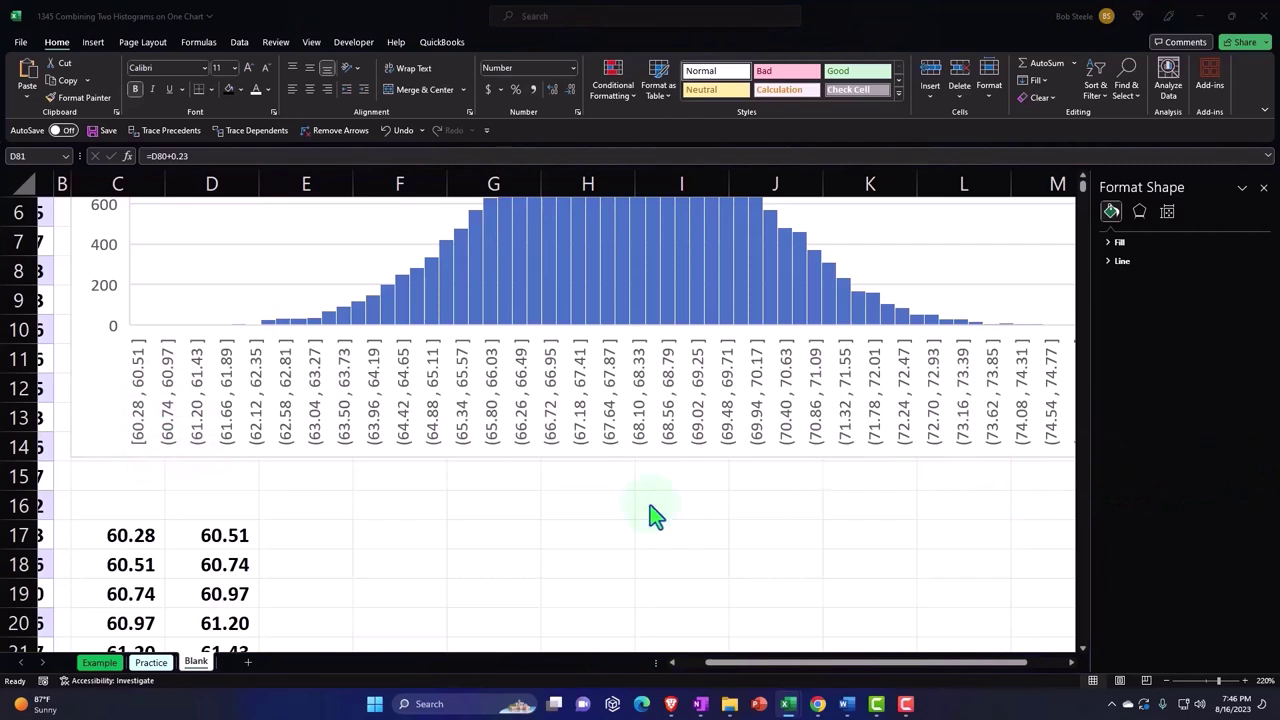
Step: Enter the label 60.28 - 60.51 in E17, then begin replacing it with a formula
{"action": "left_click", "coordinate": [297, 533]}
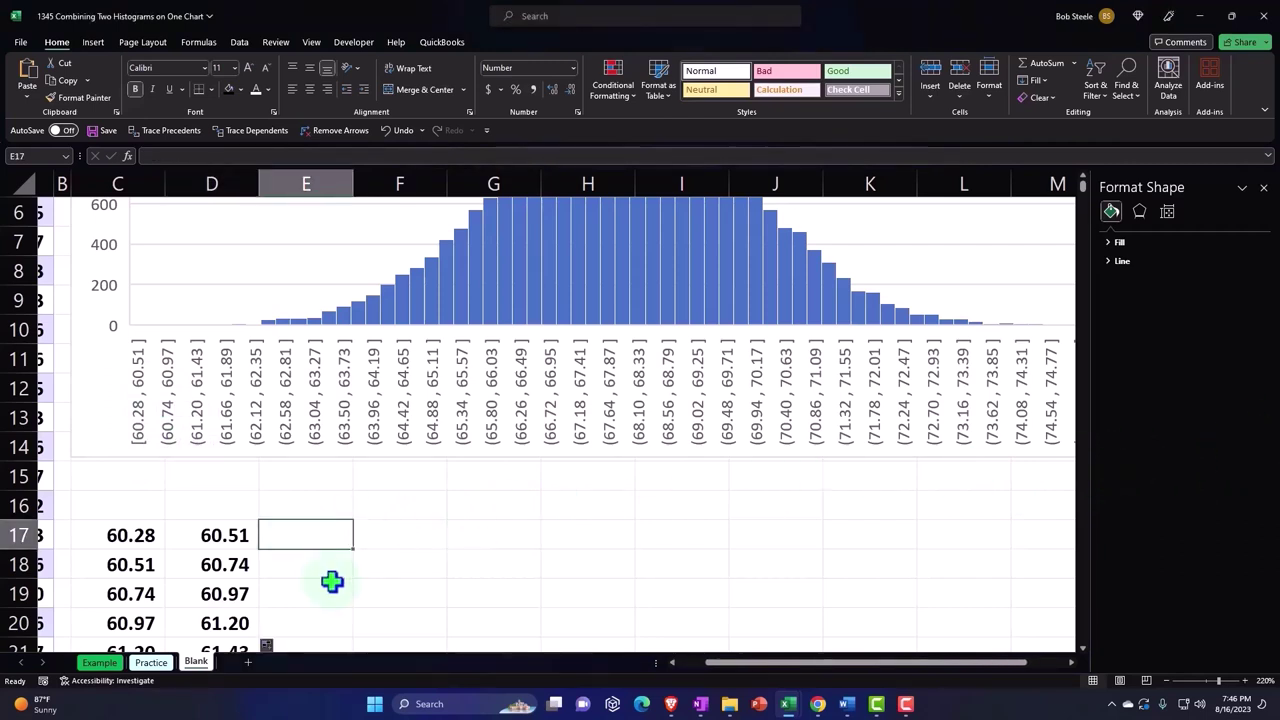
{"action": "key", "text": "F2"}
{"action": "type", "text": "'"}
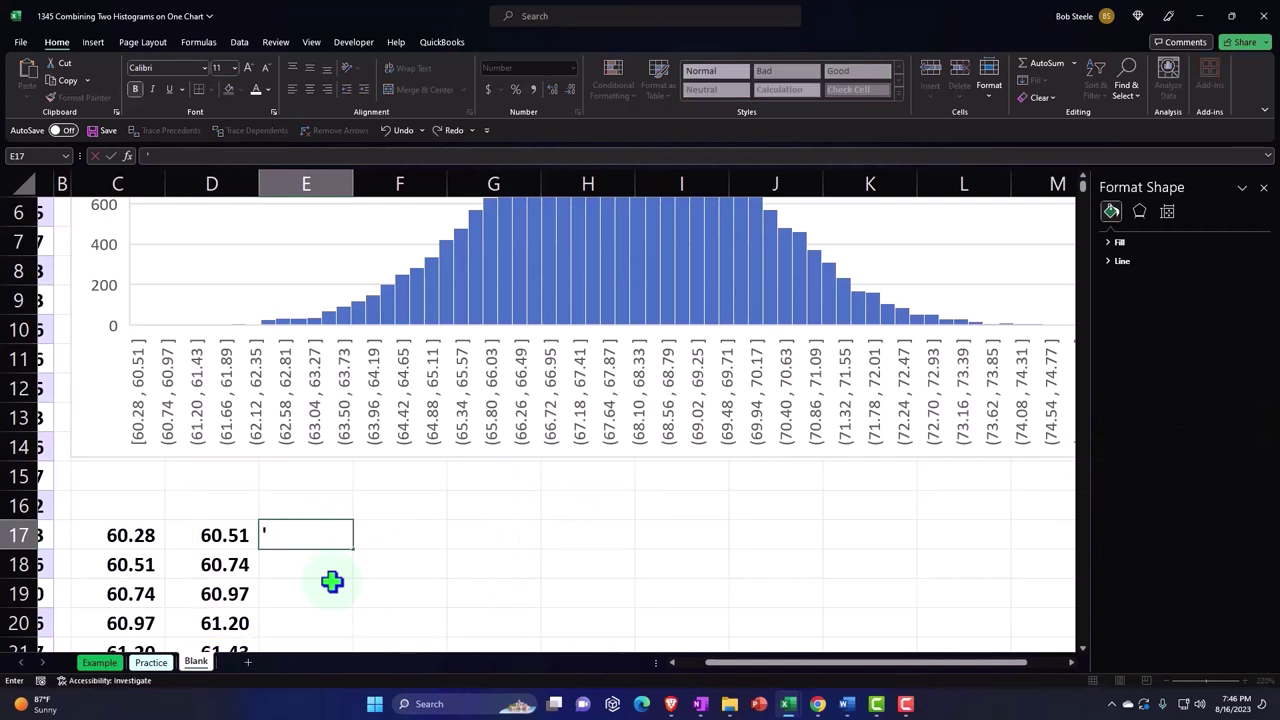
{"action": "type", "text": "60.28 "}
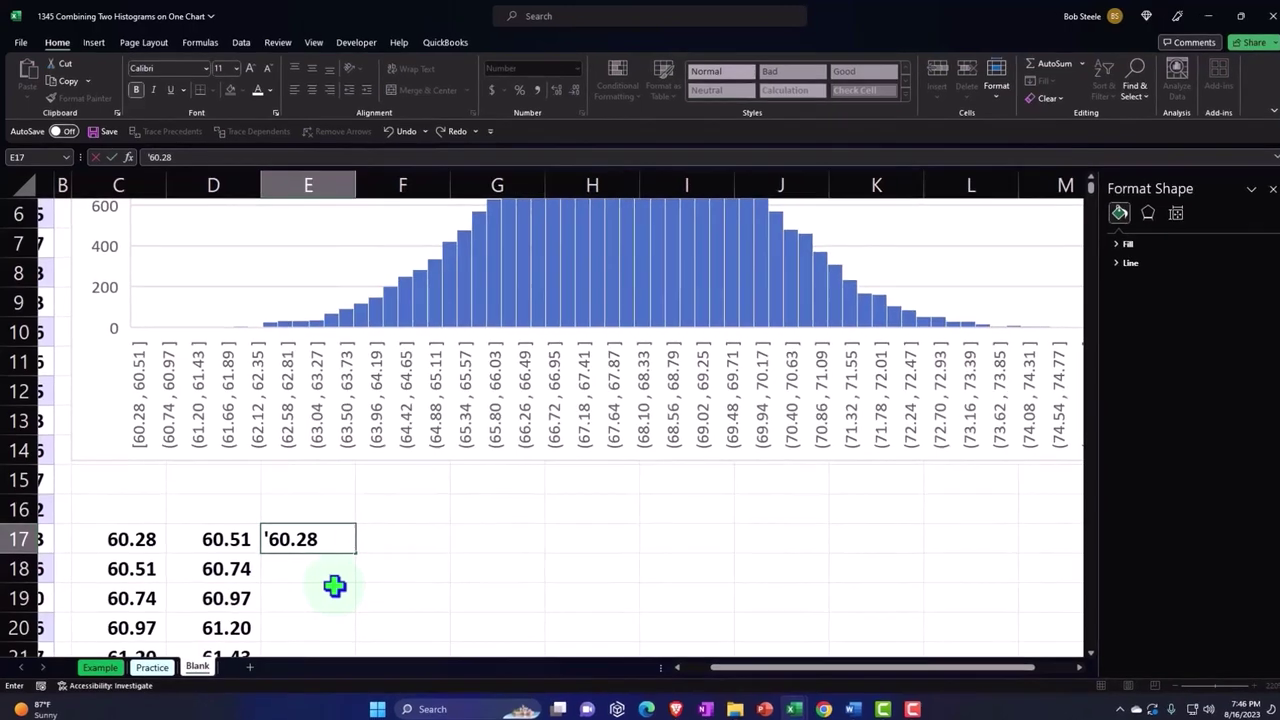
{"action": "type", "text": "-"}
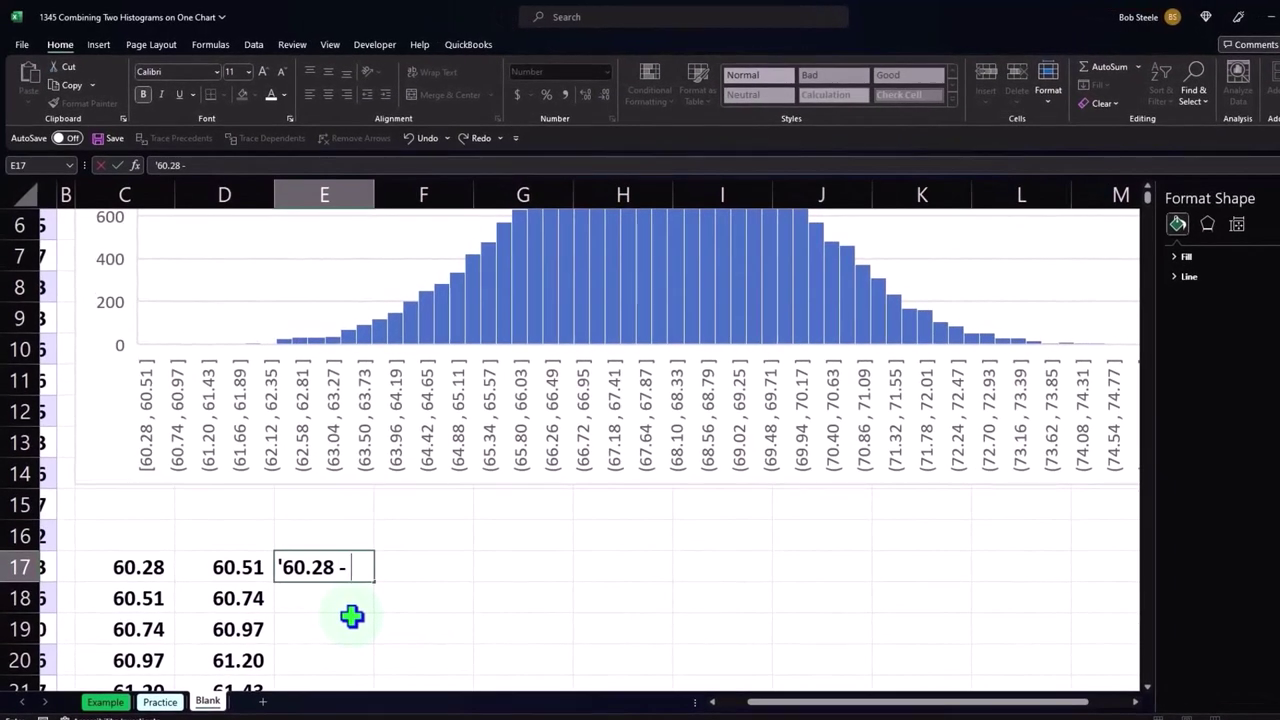
{"action": "type", "text": " 60.51"}
{"action": "key", "text": "Return"}
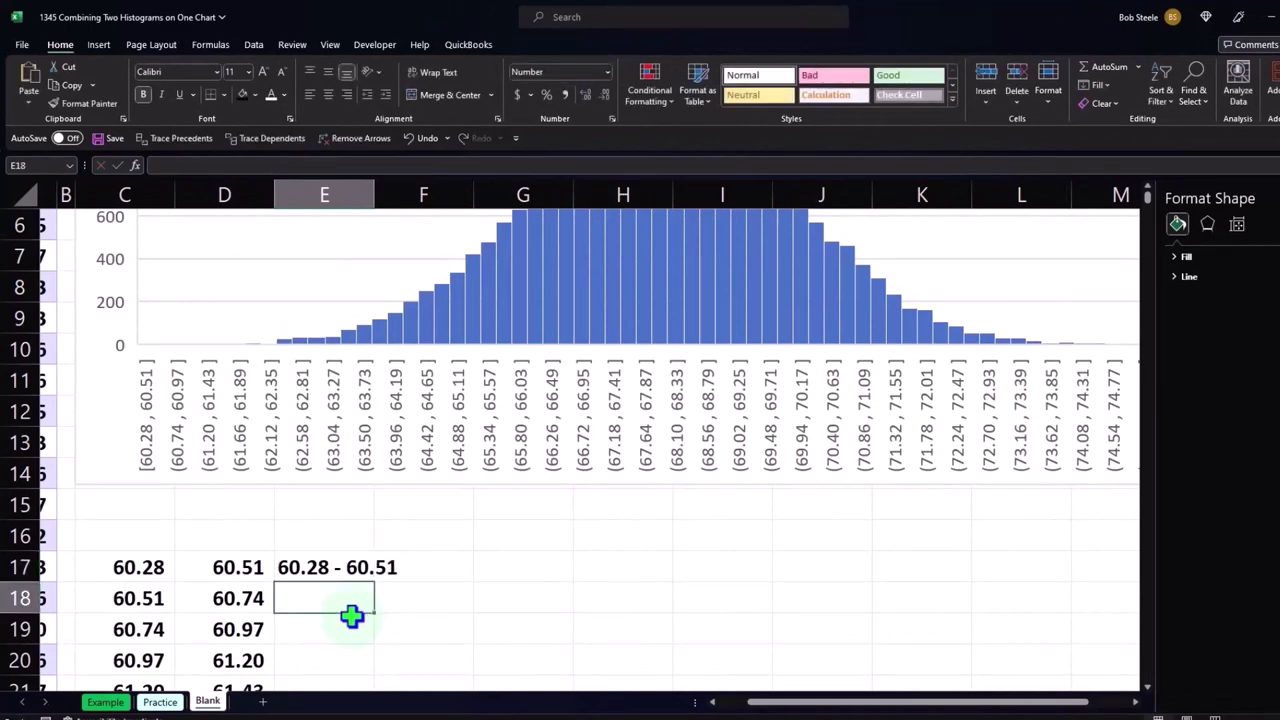
{"action": "key", "text": "Up"}
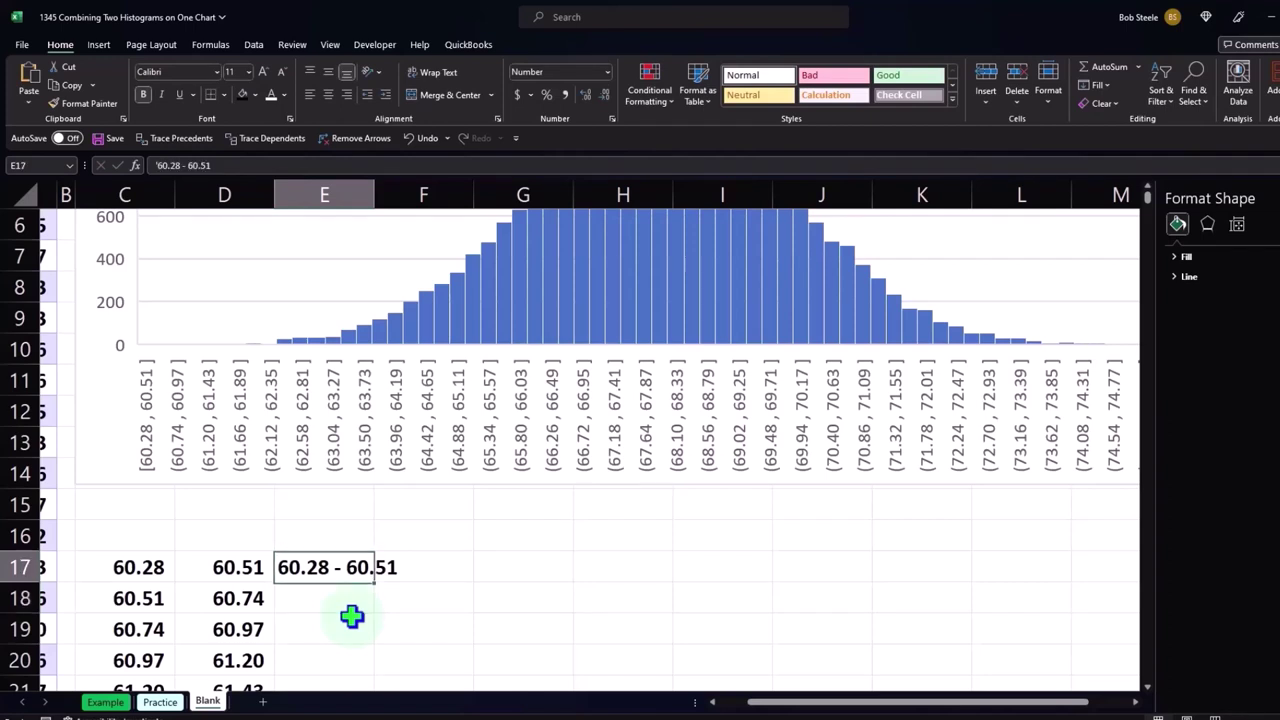
{"action": "type", "text": "="}
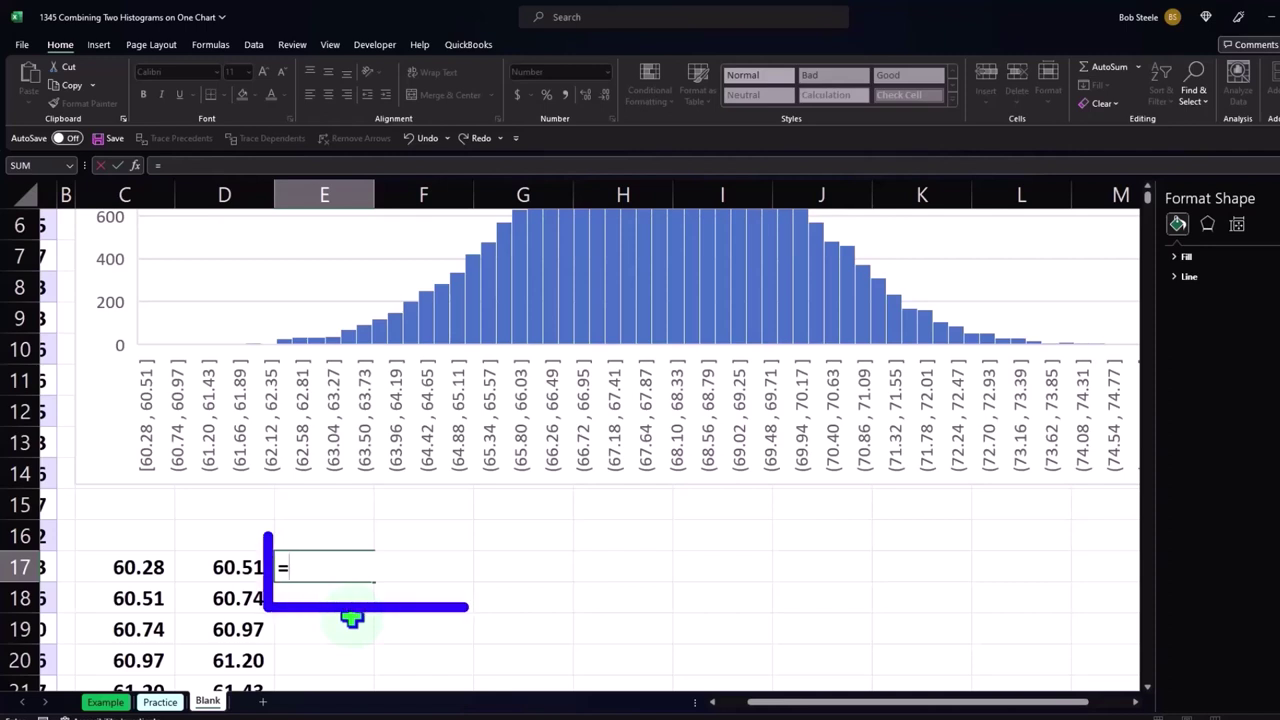
Step: Enter =C17&"-"&D17 in E17 so it displays 60.28-60.51
{"action": "left_click", "coordinate": [140, 567]}
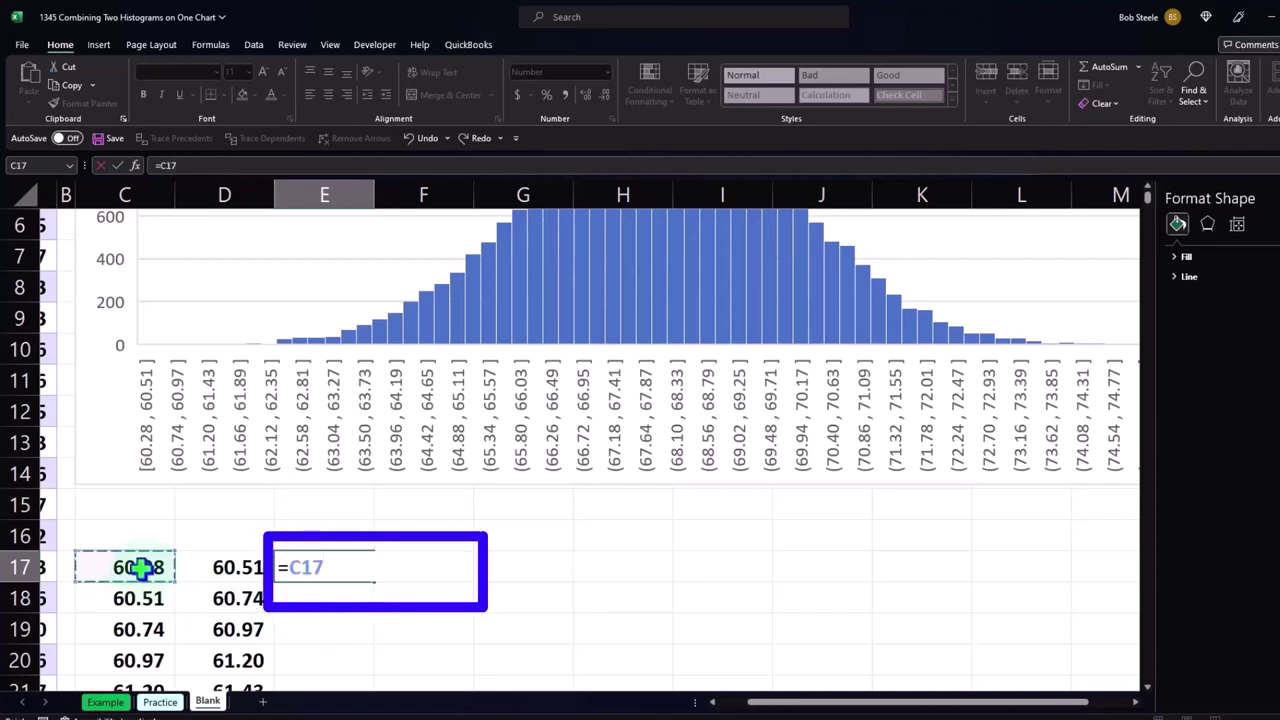
{"action": "type", "text": "&"}
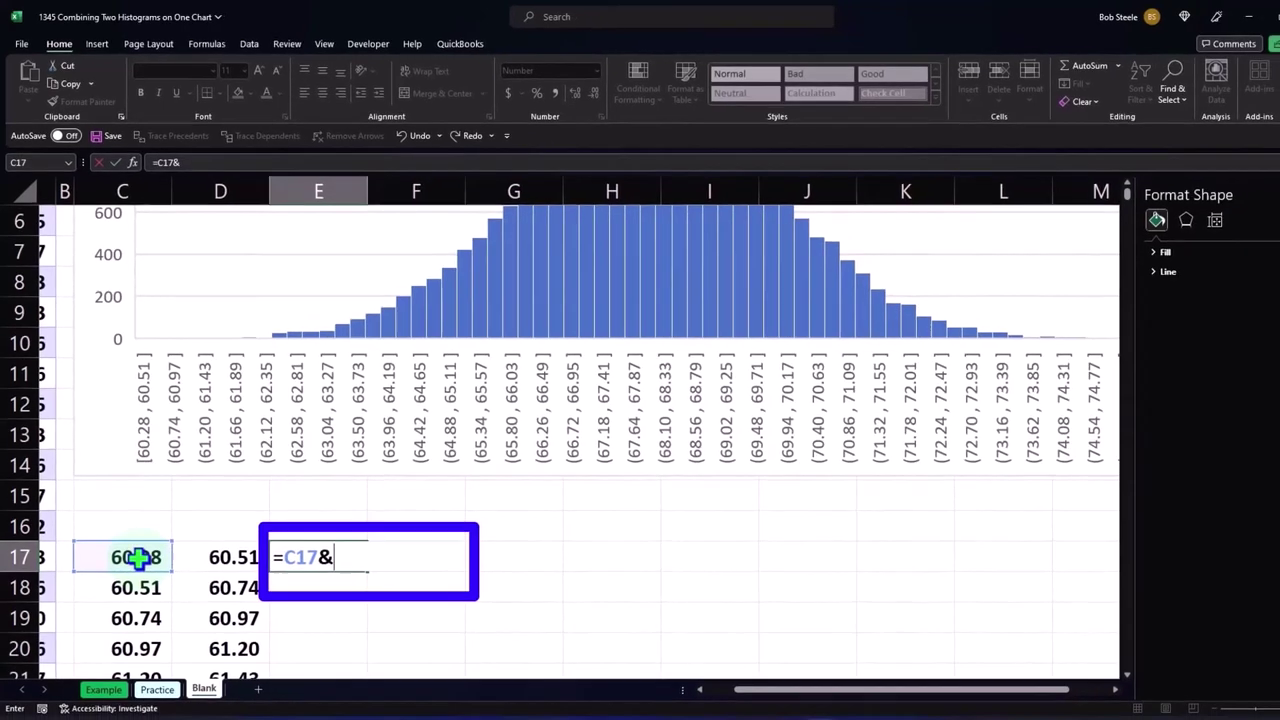
{"action": "type", "text": "\"-"}
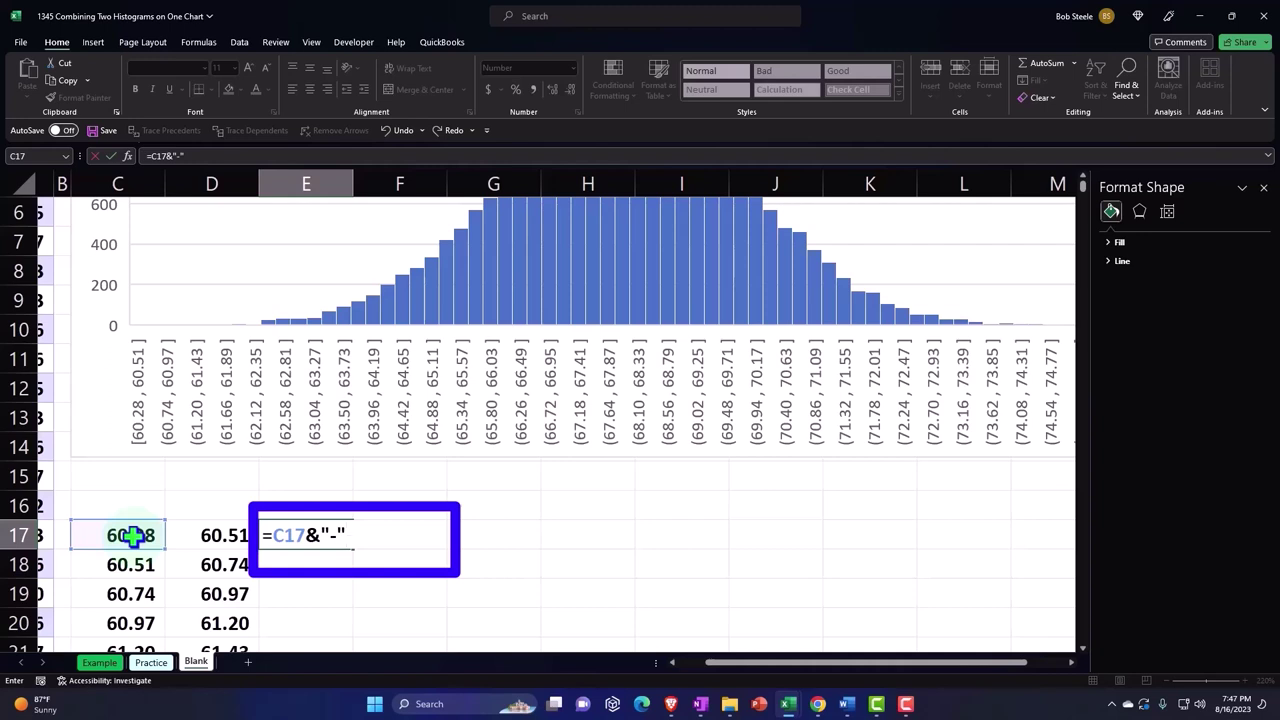
{"action": "type", "text": "&"}
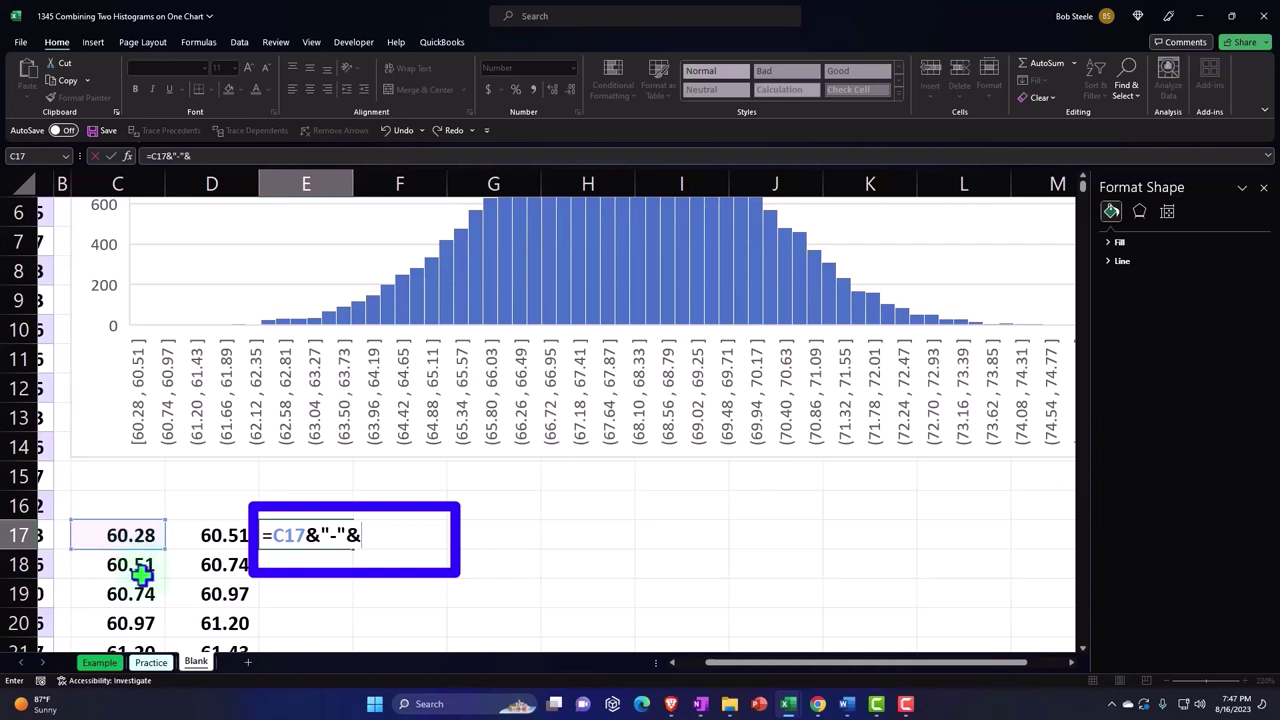
{"action": "left_click", "coordinate": [224, 535]}
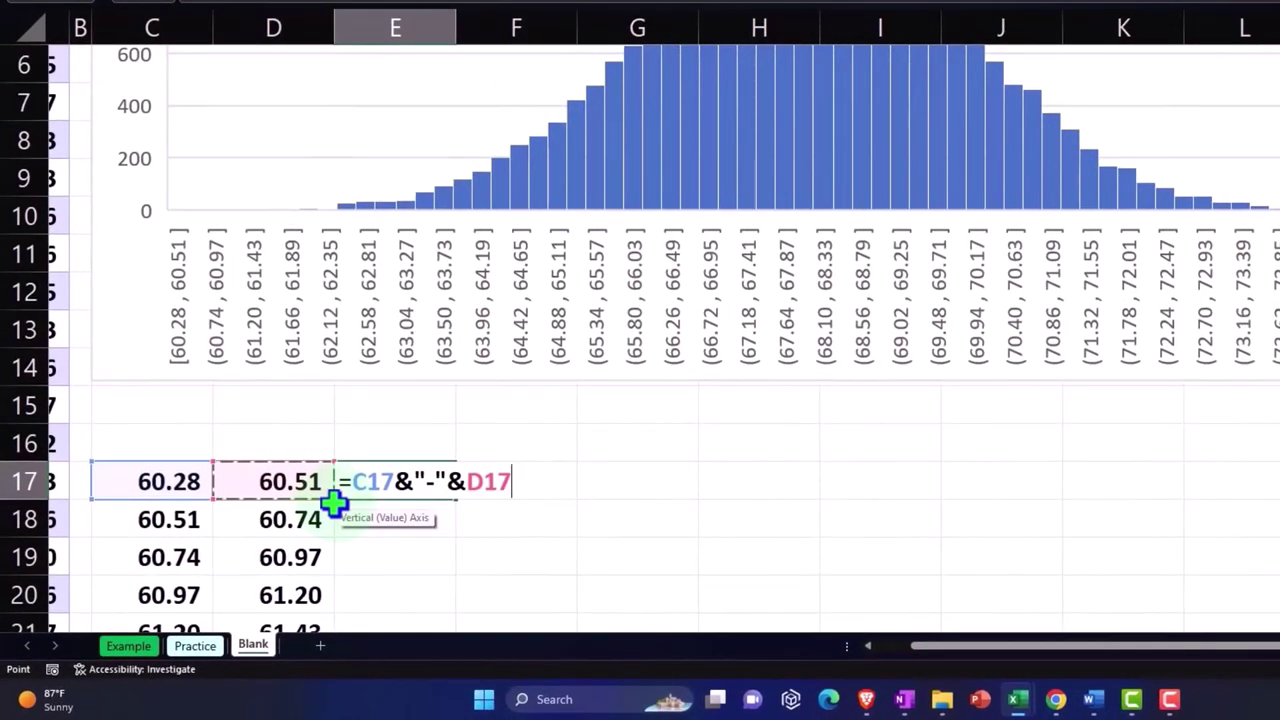
{"action": "key", "text": "Return"}
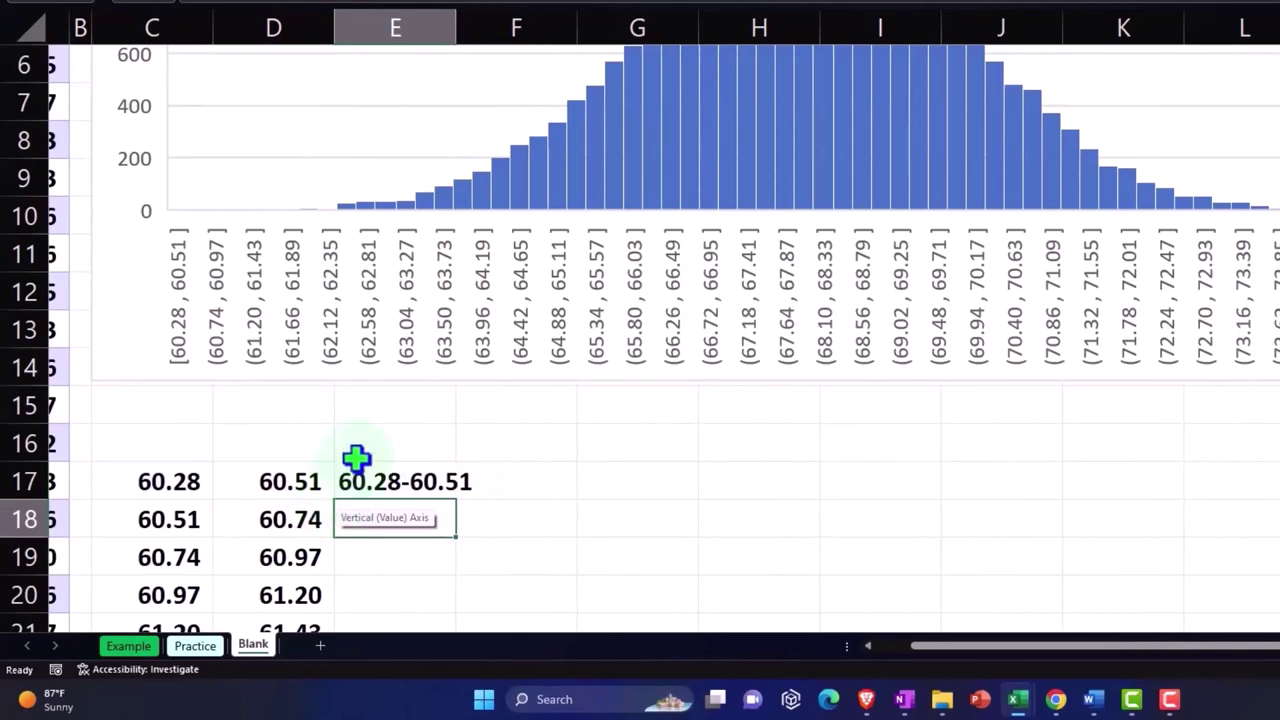
Step: Widen column E and fill the E17 label formula down through row 81
{"action": "left_click_drag", "start_coordinate": [455, 34], "coordinate": [475, 40]}
{"action": "scroll", "coordinate": [470, 400], "scroll_direction": "down", "scroll_amount": 1}
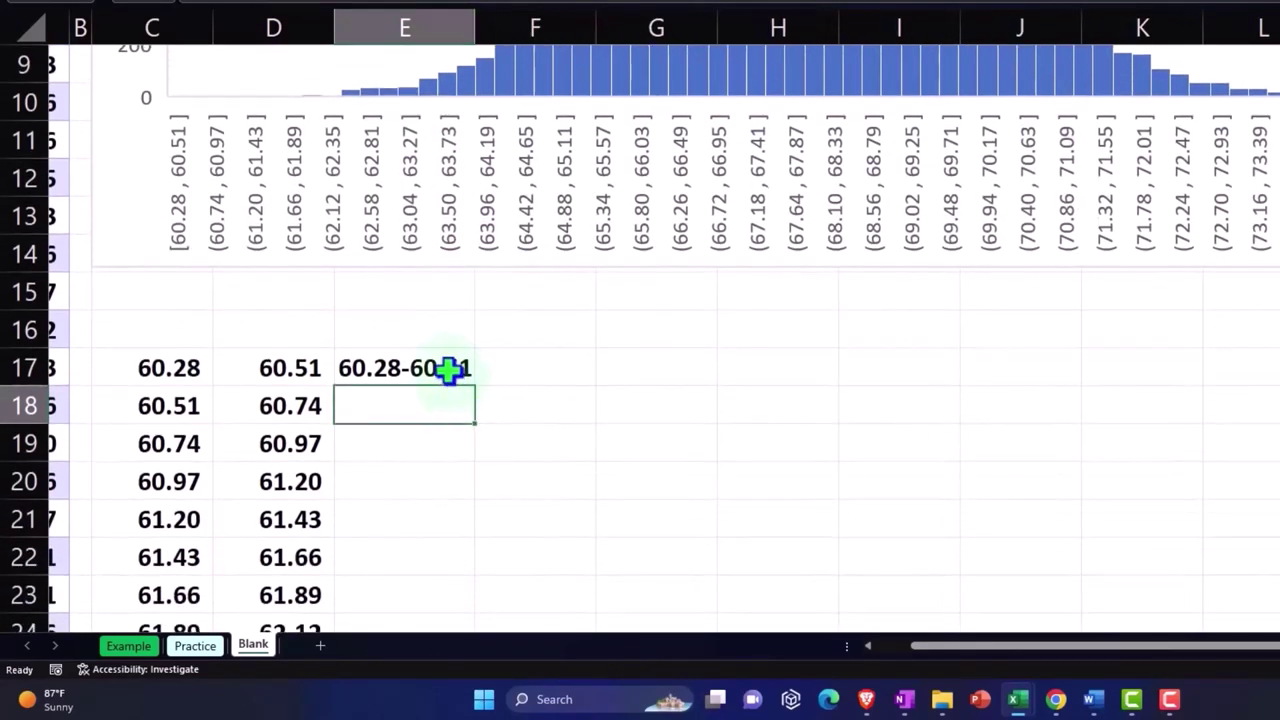
{"action": "left_click", "coordinate": [451, 367]}
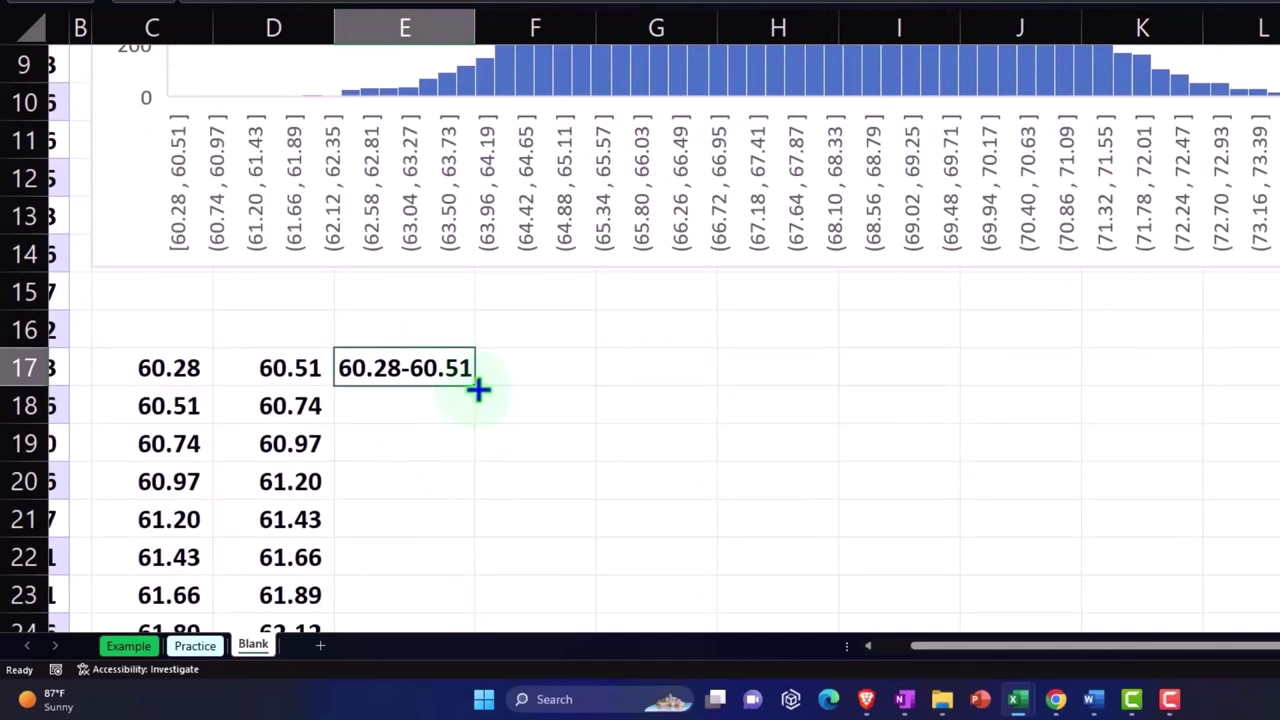
{"action": "mouse_move", "coordinate": [477, 390]}
{"action": "left_mouse_down"}
{"action": "mouse_move", "coordinate": [471, 663]}
{"action": "mouse_move", "coordinate": [452, 575]}
{"action": "left_mouse_up"}
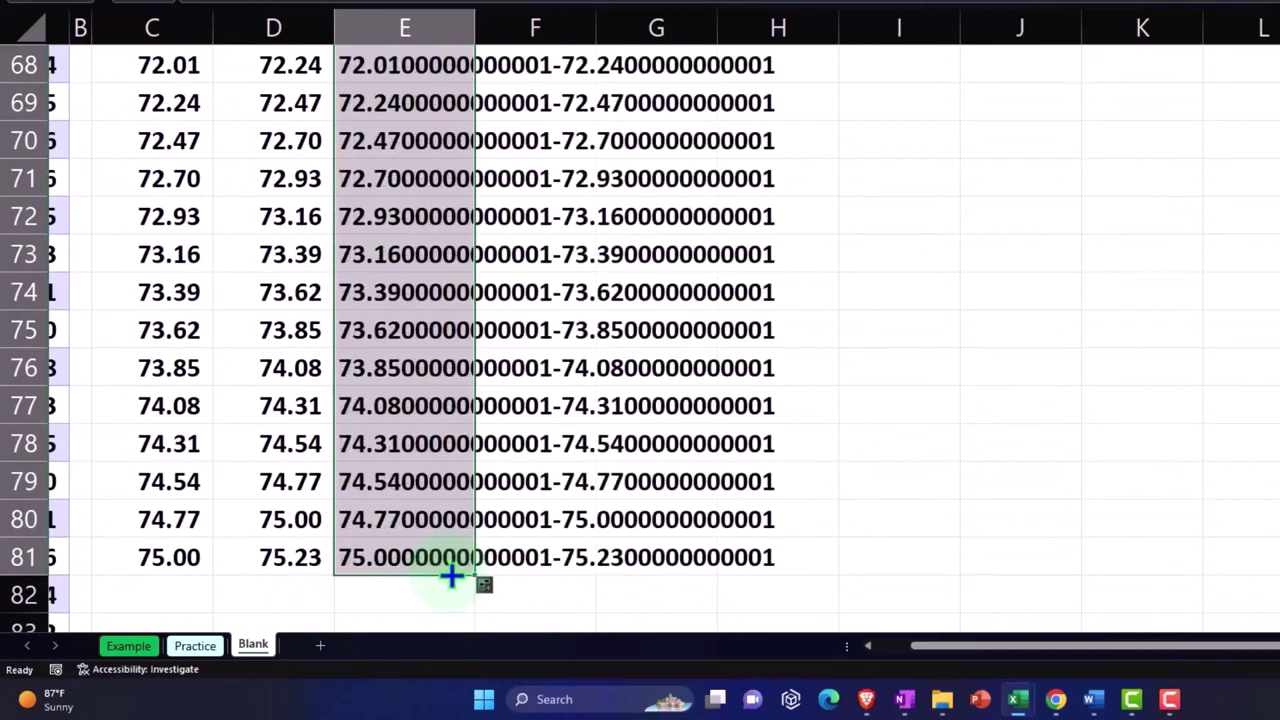
{"action": "left_click", "coordinate": [460, 485]}
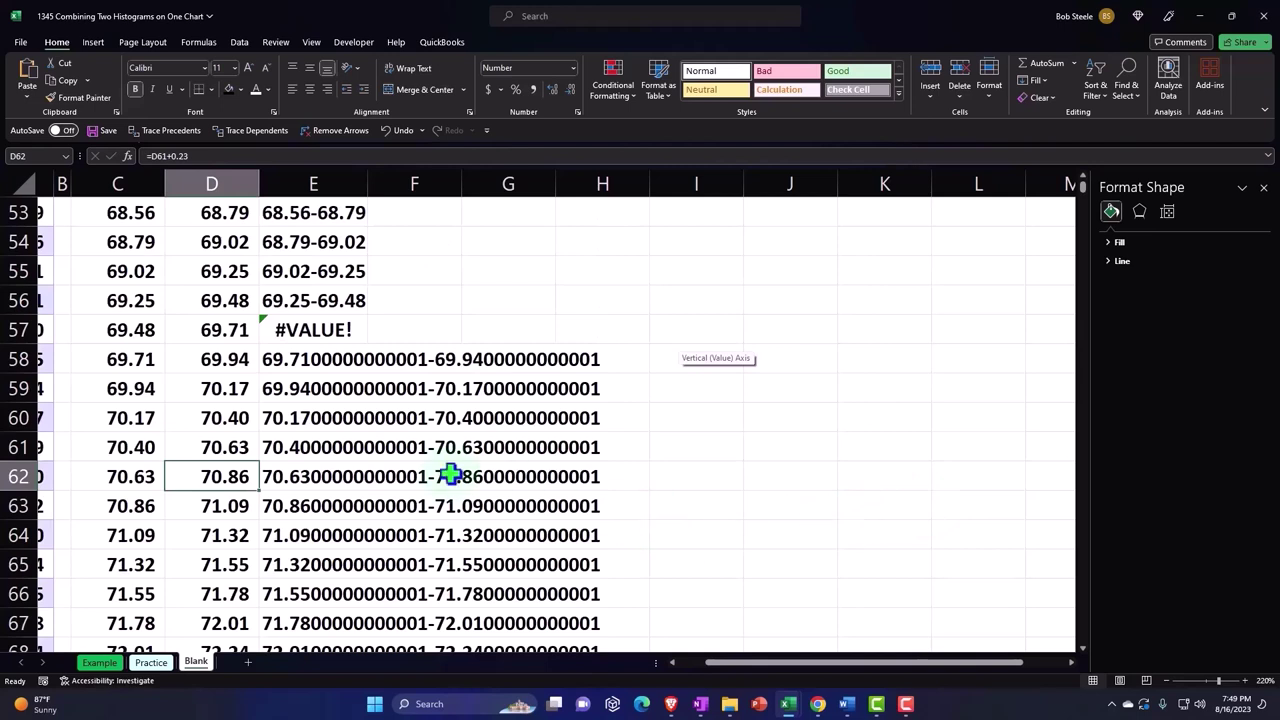
{"action": "double_click", "coordinate": [219, 360]}
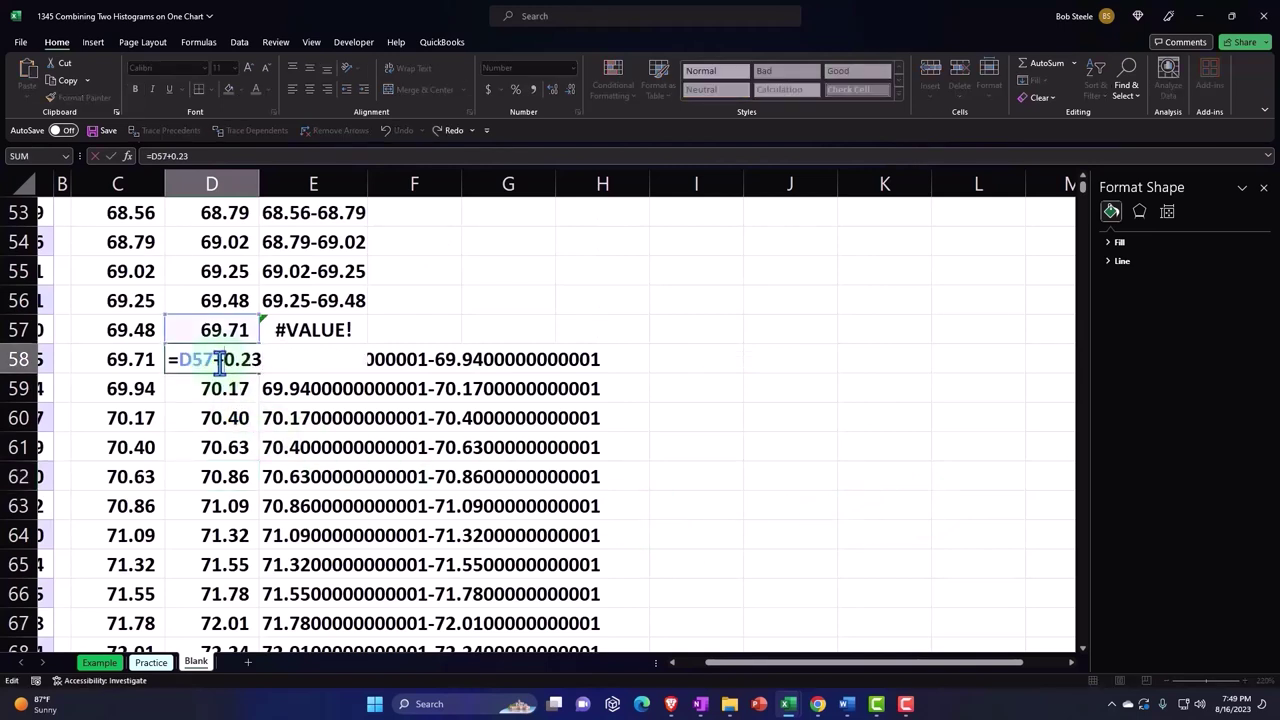
{"action": "key", "text": "Return"}
{"action": "left_click", "coordinate": [220, 358]}
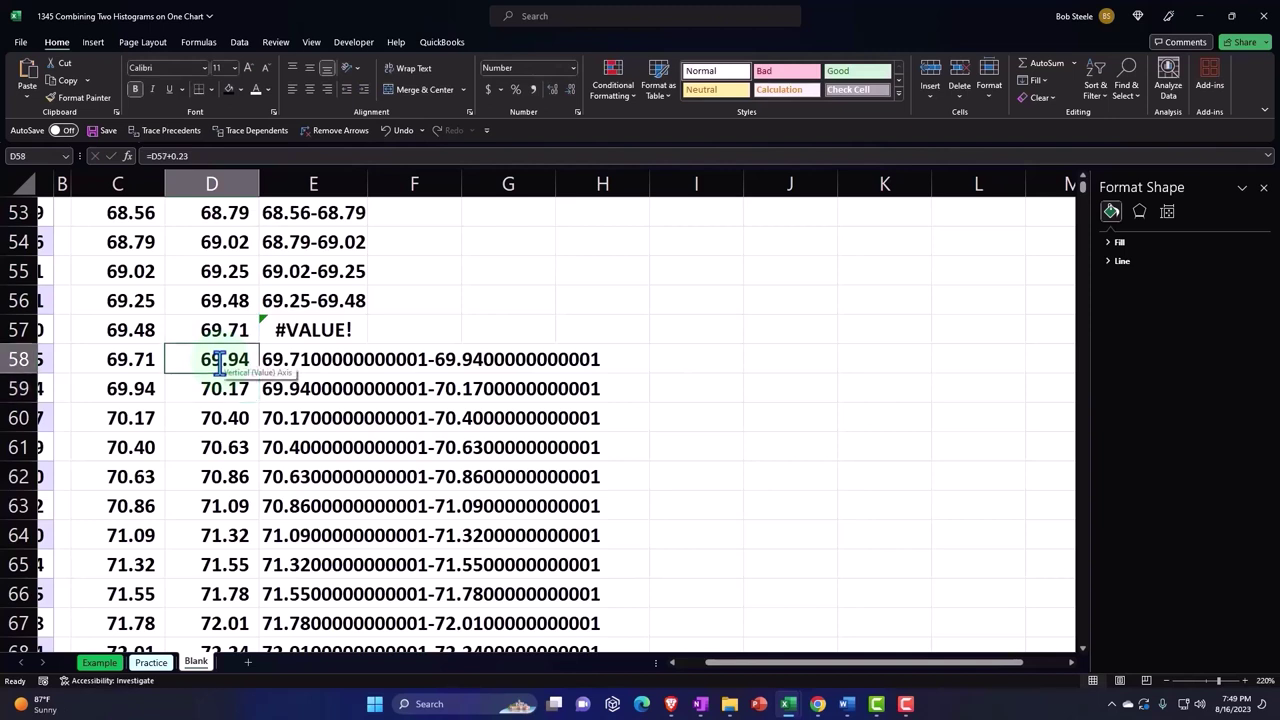
{"action": "left_click", "coordinate": [558, 89]}
{"action": "left_click", "coordinate": [558, 89]}
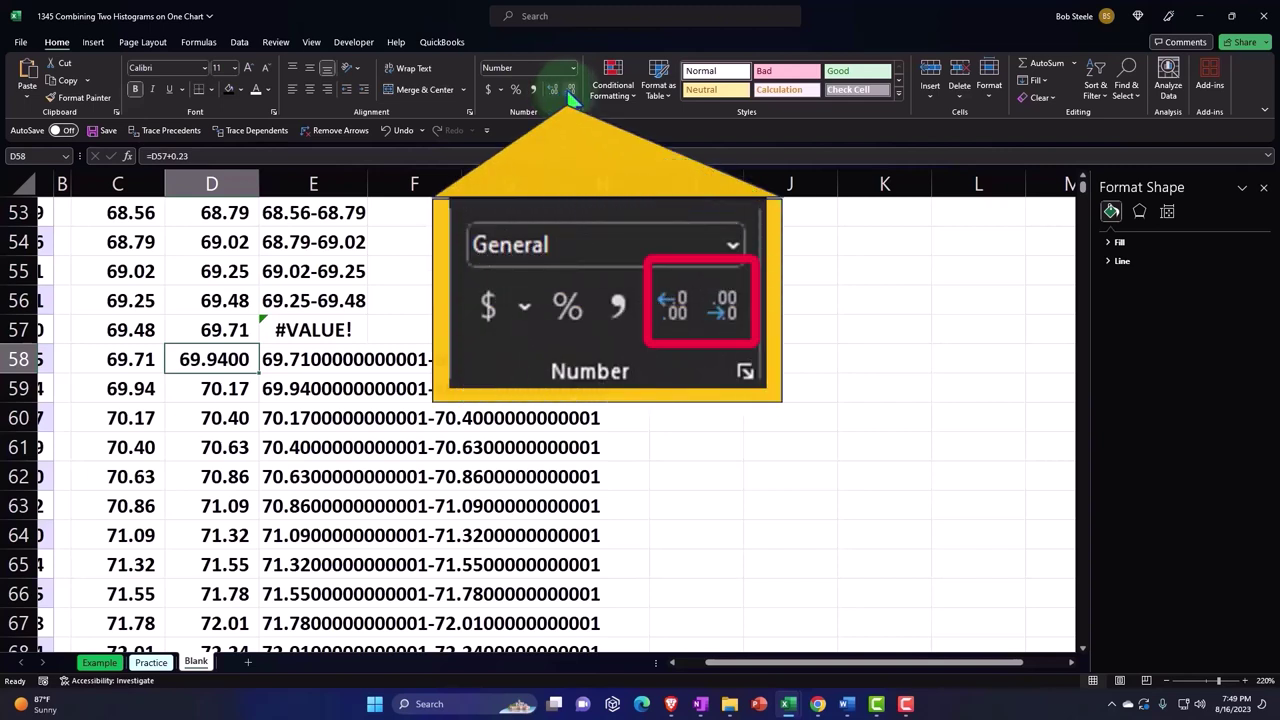
{"action": "left_click", "coordinate": [570, 89]}
{"action": "left_click", "coordinate": [570, 89]}
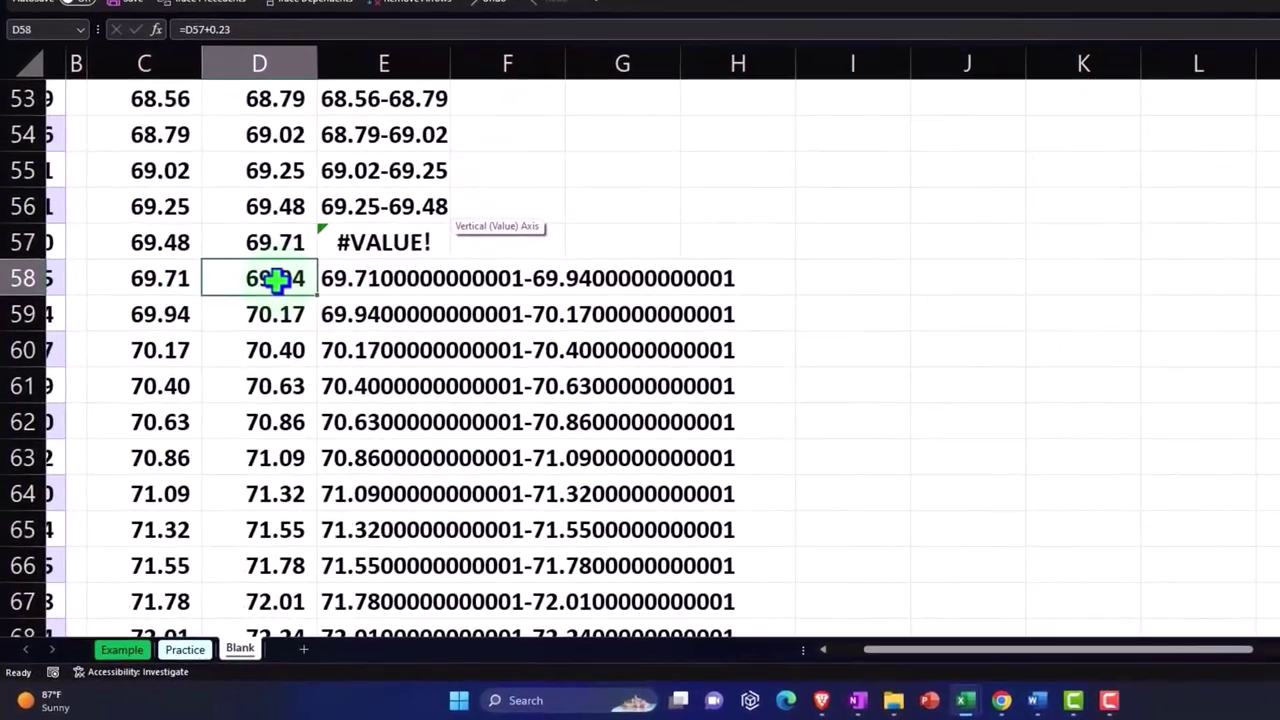
Step: Wrap the D58 bin end formula in ROUND(...,10)
{"action": "double_click", "coordinate": [232, 358]}
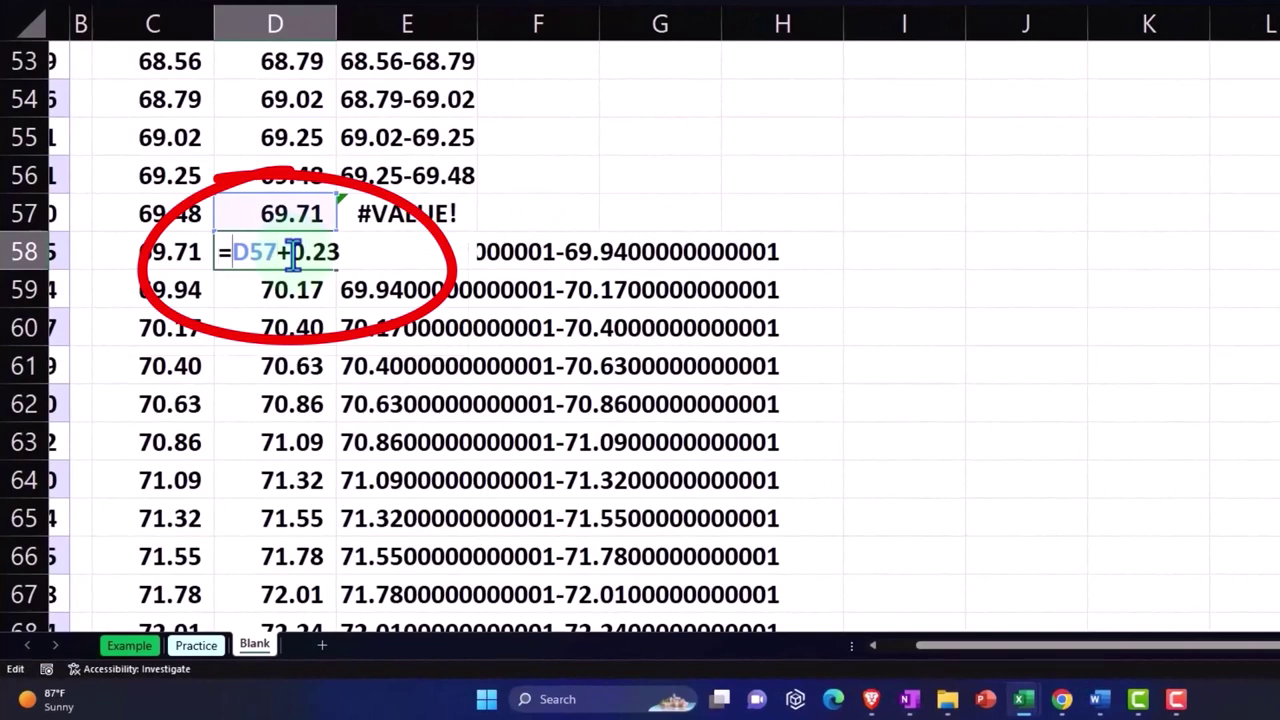
{"action": "type", "text": "Round"}
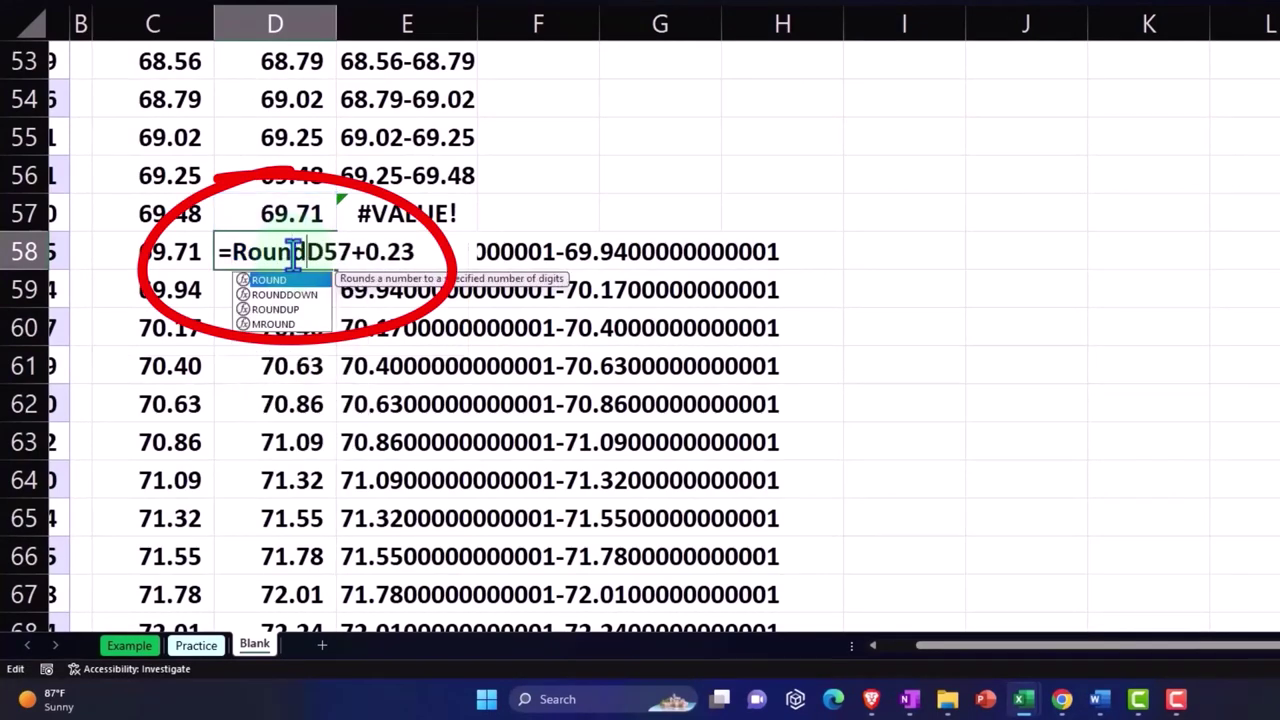
{"action": "type", "text": "("}
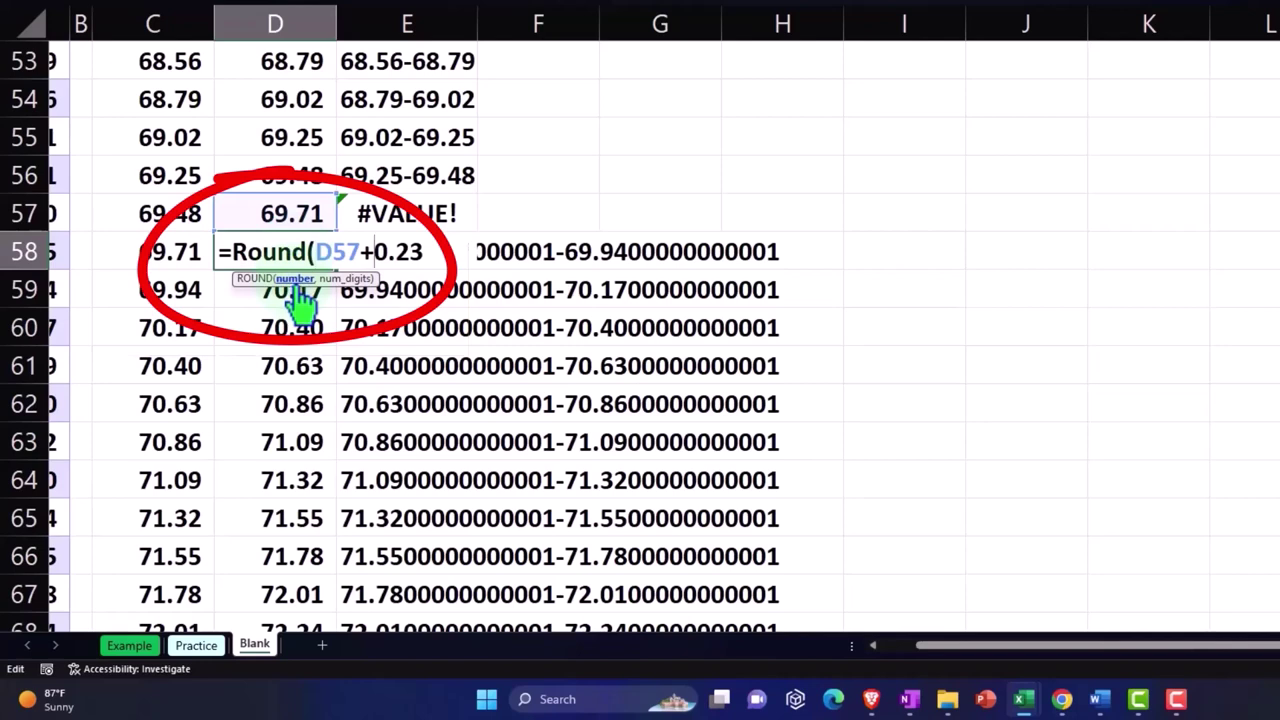
{"action": "key", "text": "Right"}
{"action": "key", "text": "Right"}
{"action": "type", "text": ","}
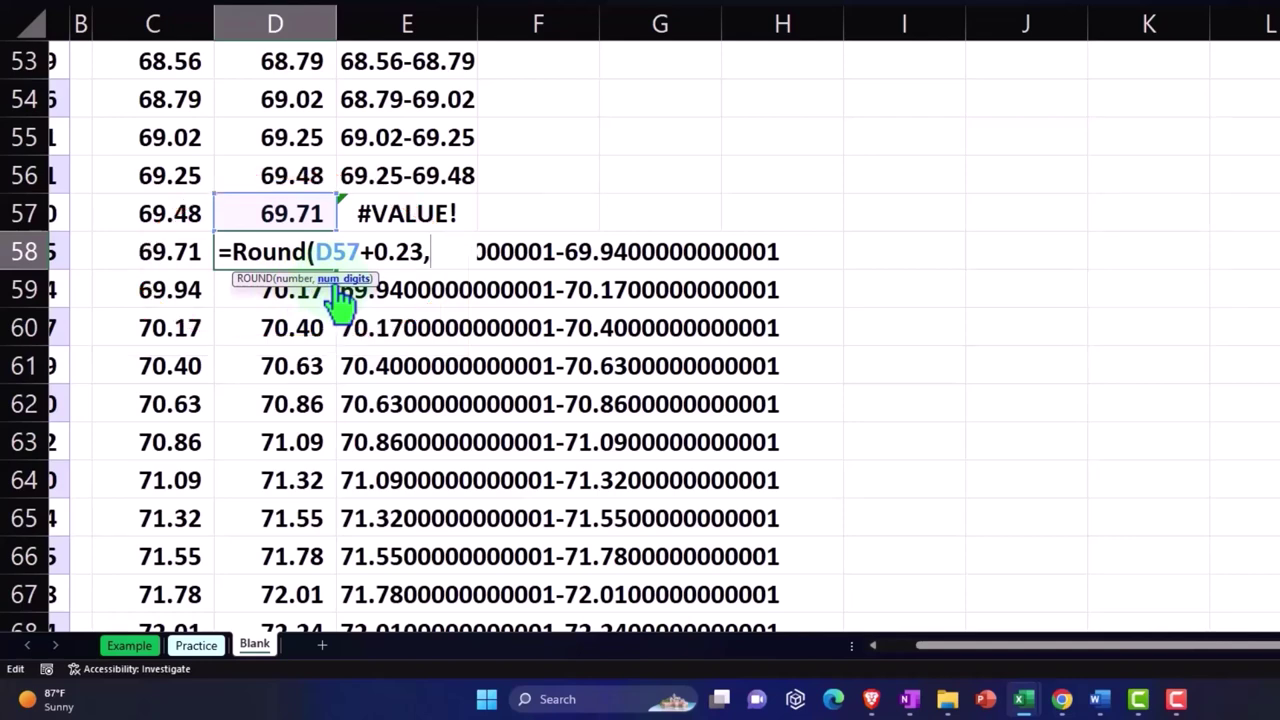
{"action": "type", "text": "10"}
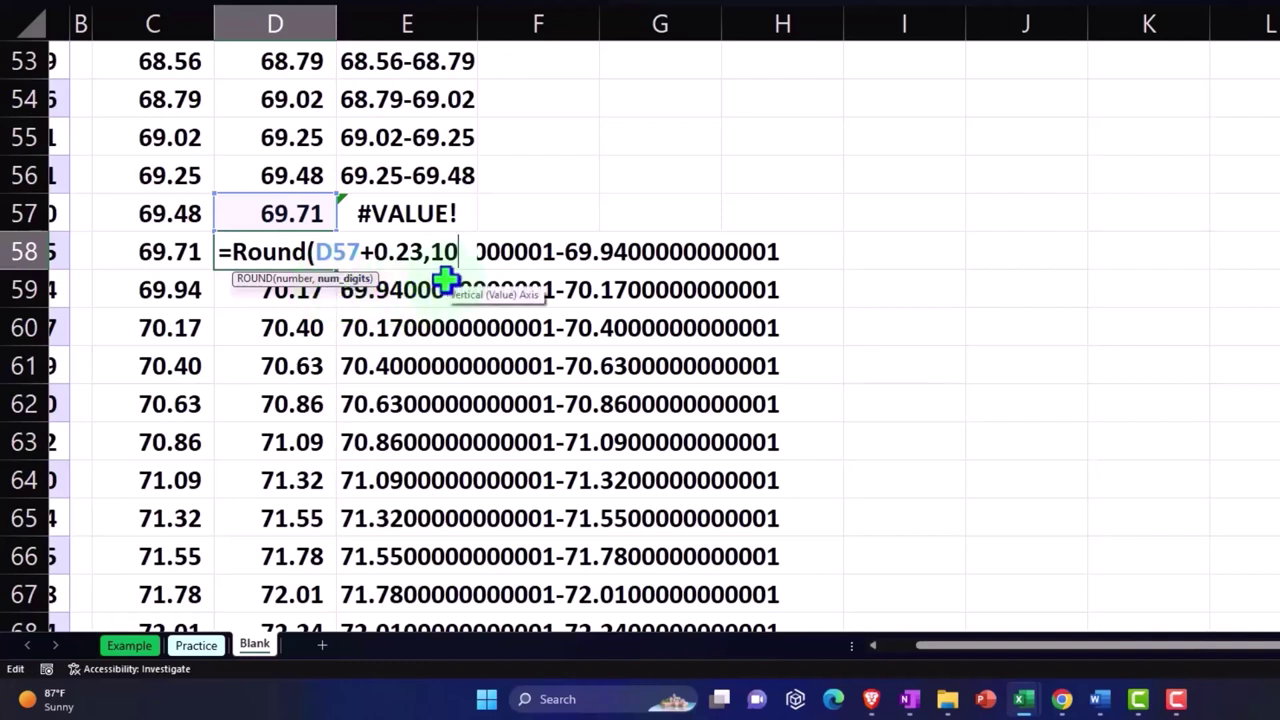
{"action": "type", "text": ")"}
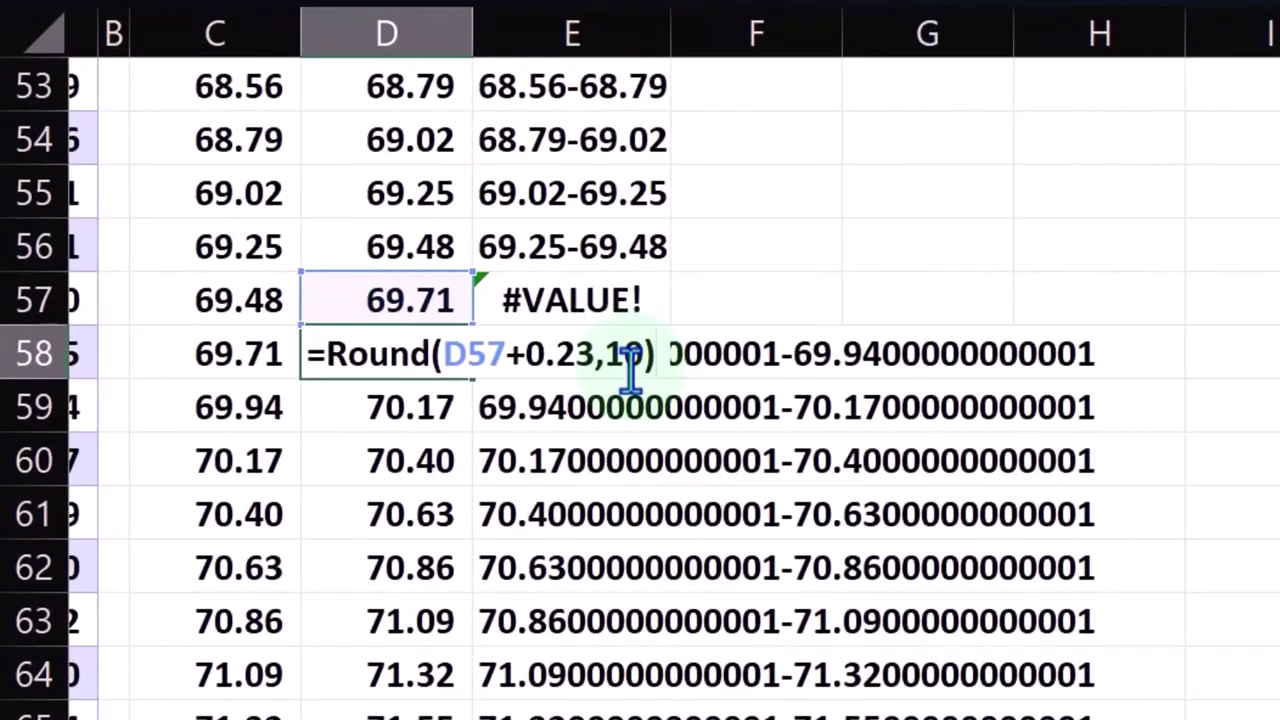
{"action": "key", "text": "Return"}
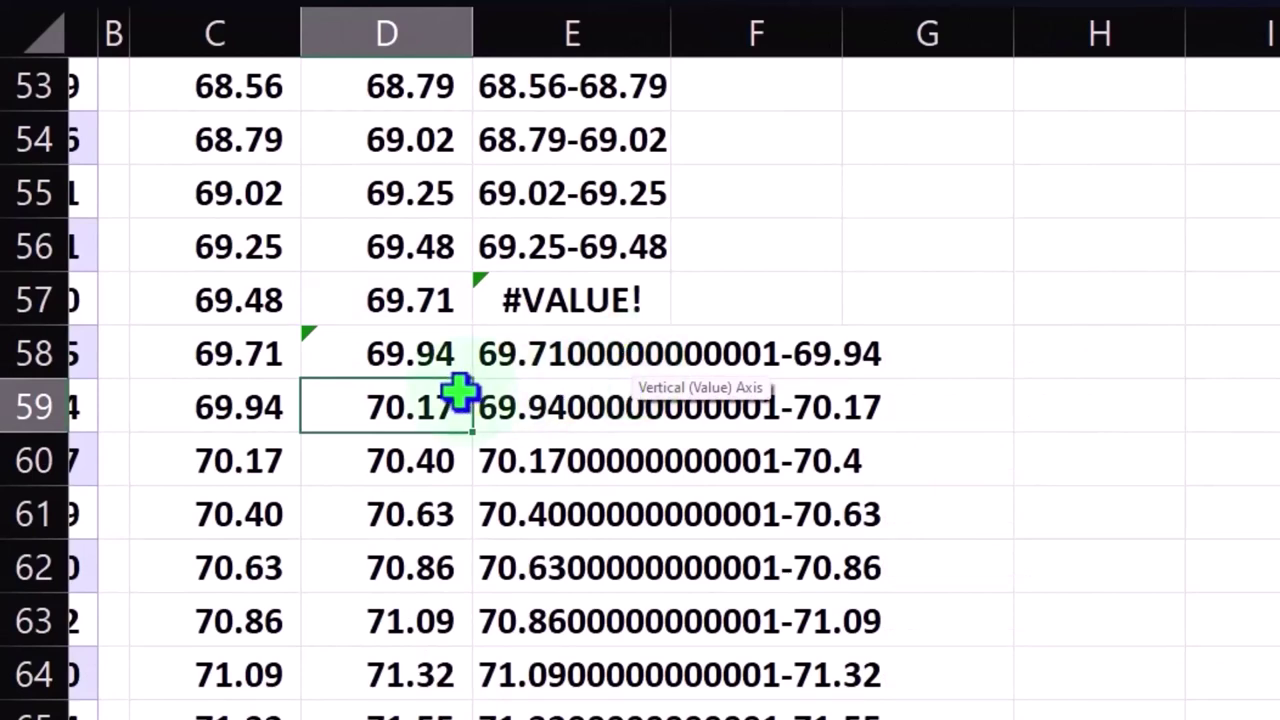
Step: Set C58 to =ROUND(C57+0.23,10) and fill C58:D58 down to row 81
{"action": "double_click", "coordinate": [265, 353]}
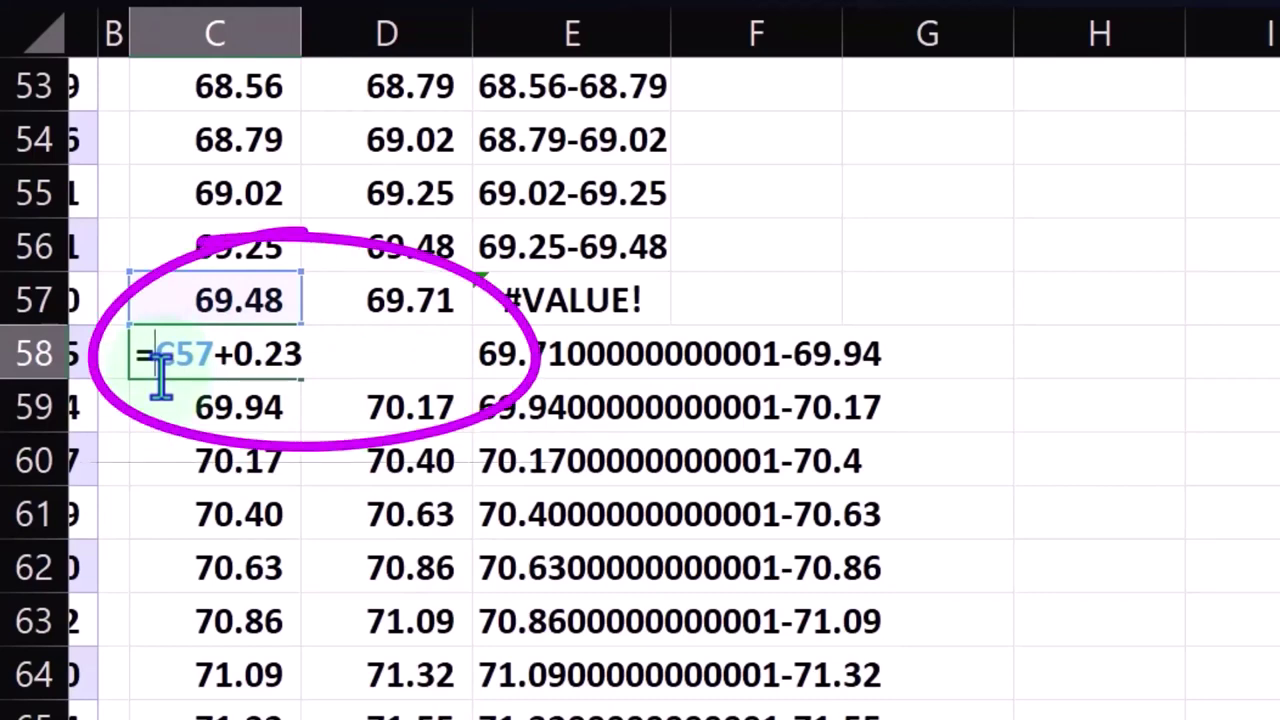
{"action": "type", "text": "round"}
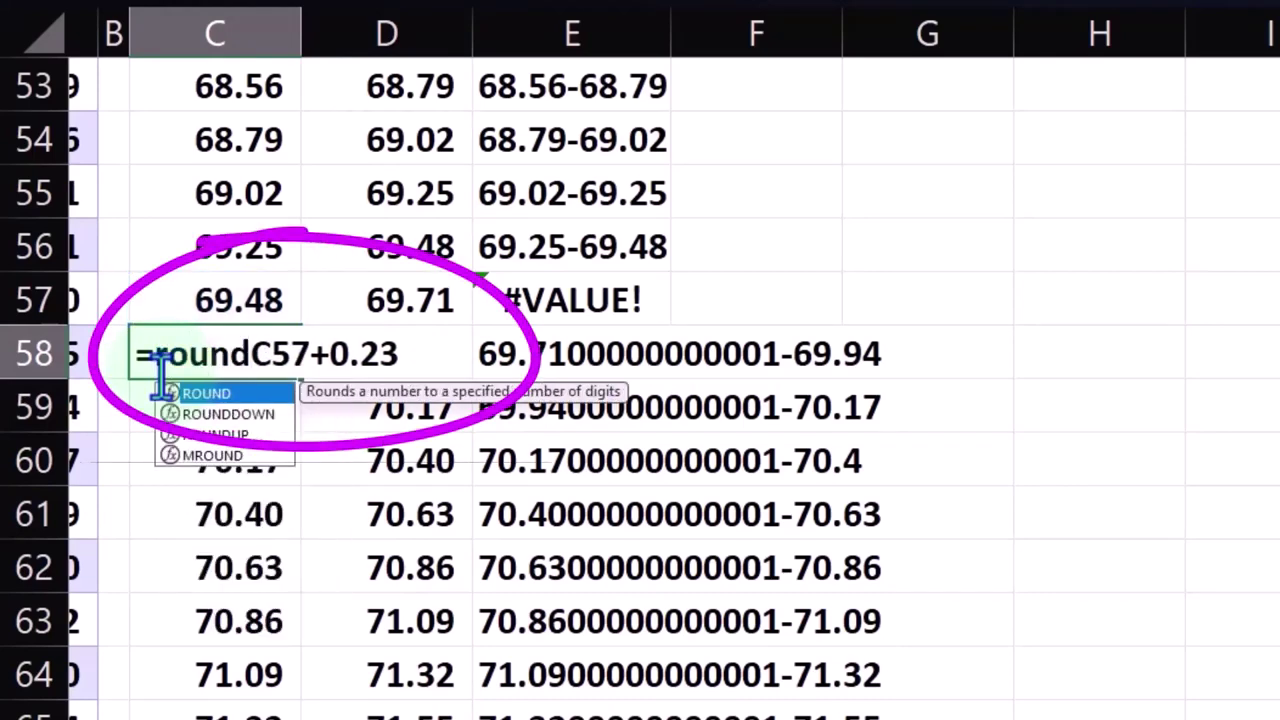
{"action": "type", "text": "(C57+0.23"}
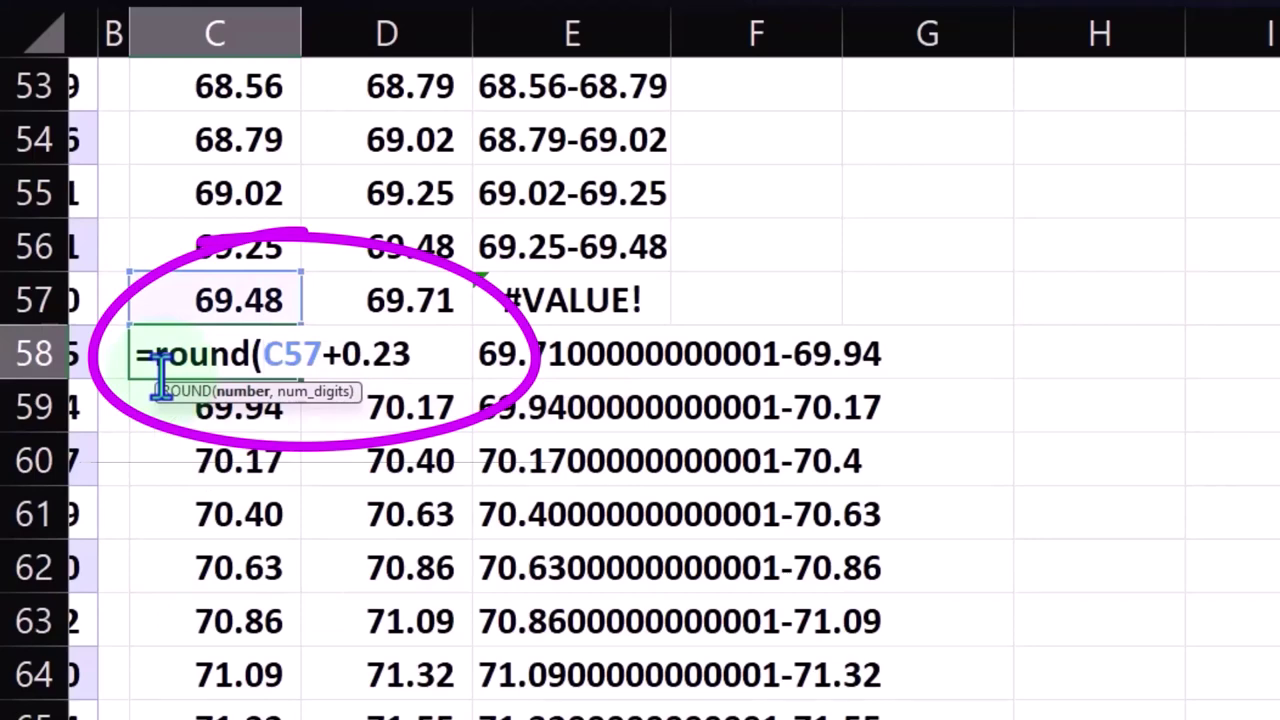
{"action": "type", "text": ",10)"}
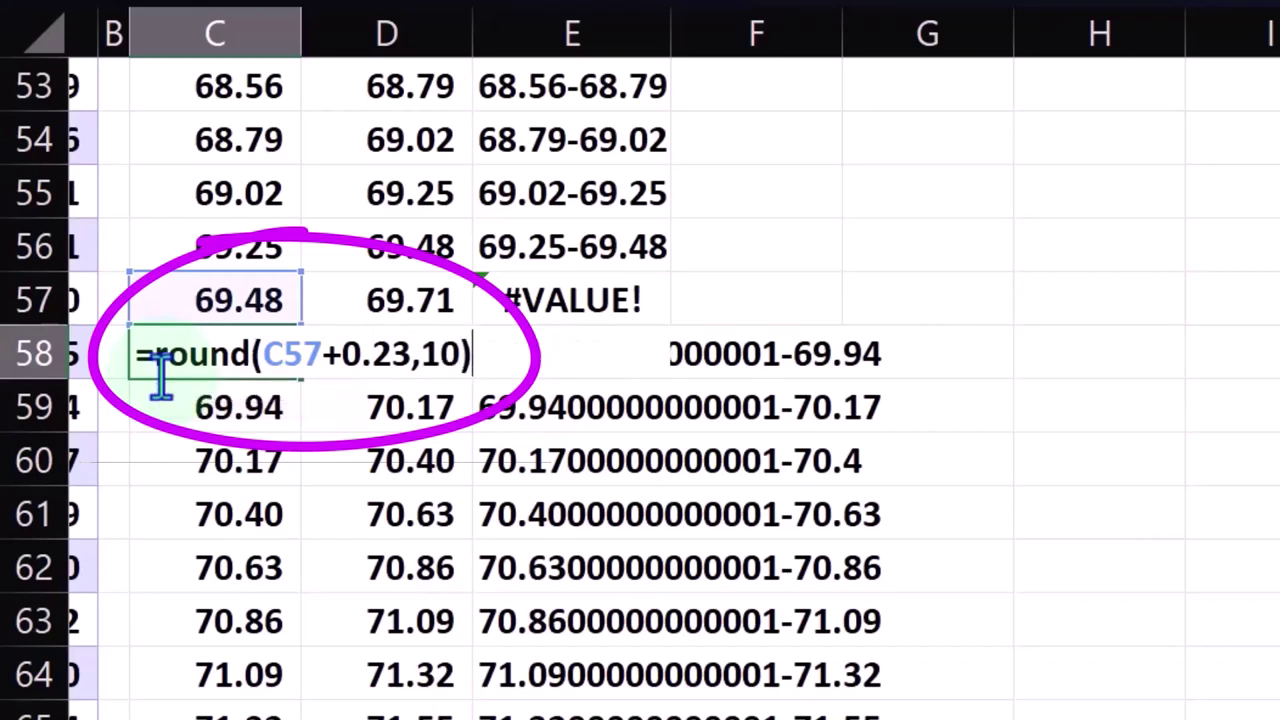
{"action": "key", "text": "Return"}
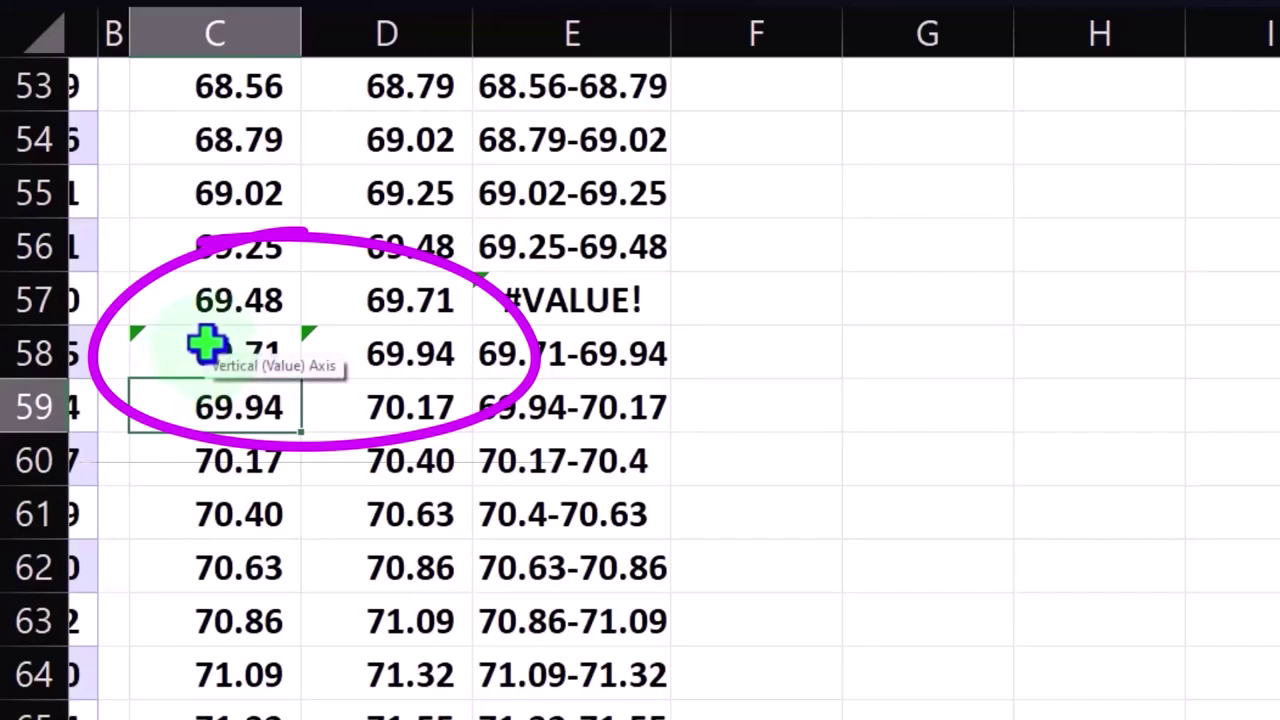
{"action": "left_click_drag", "start_coordinate": [205, 348], "coordinate": [345, 355]}
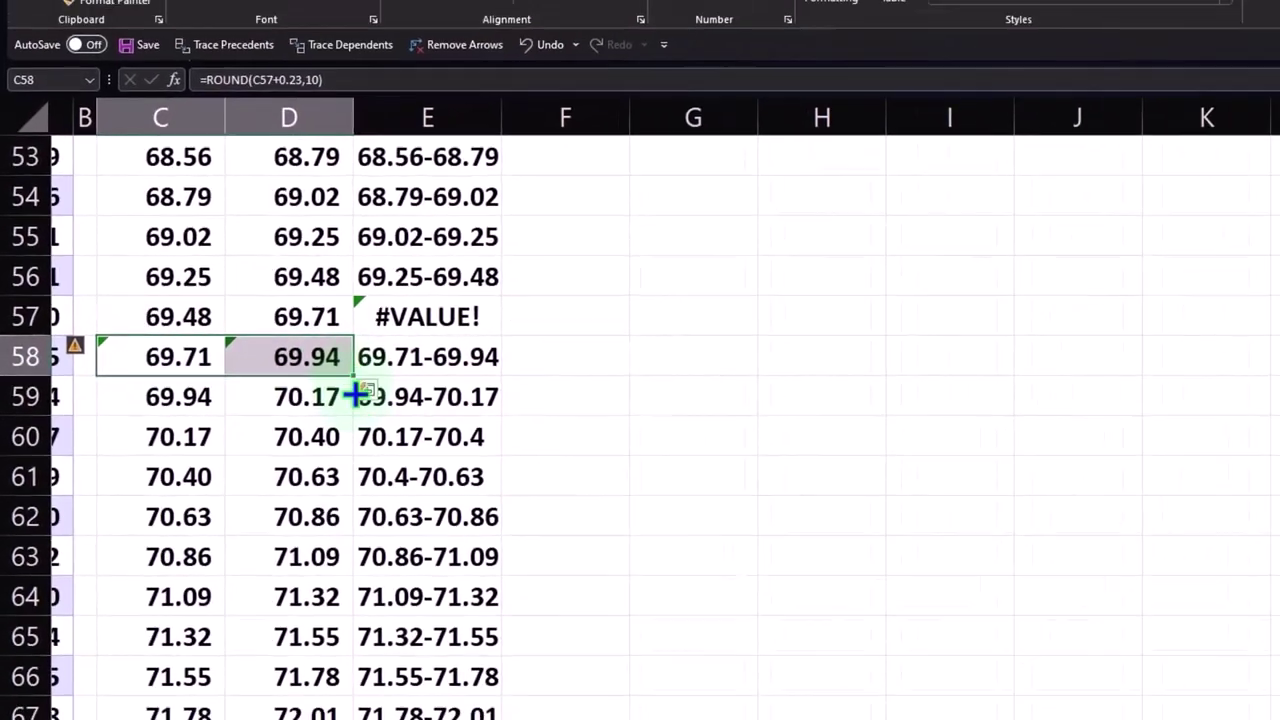
{"action": "mouse_move", "coordinate": [437, 383]}
{"action": "left_mouse_down"}
{"action": "mouse_move", "coordinate": [243, 677]}
{"action": "mouse_move", "coordinate": [240, 605]}
{"action": "left_mouse_up"}
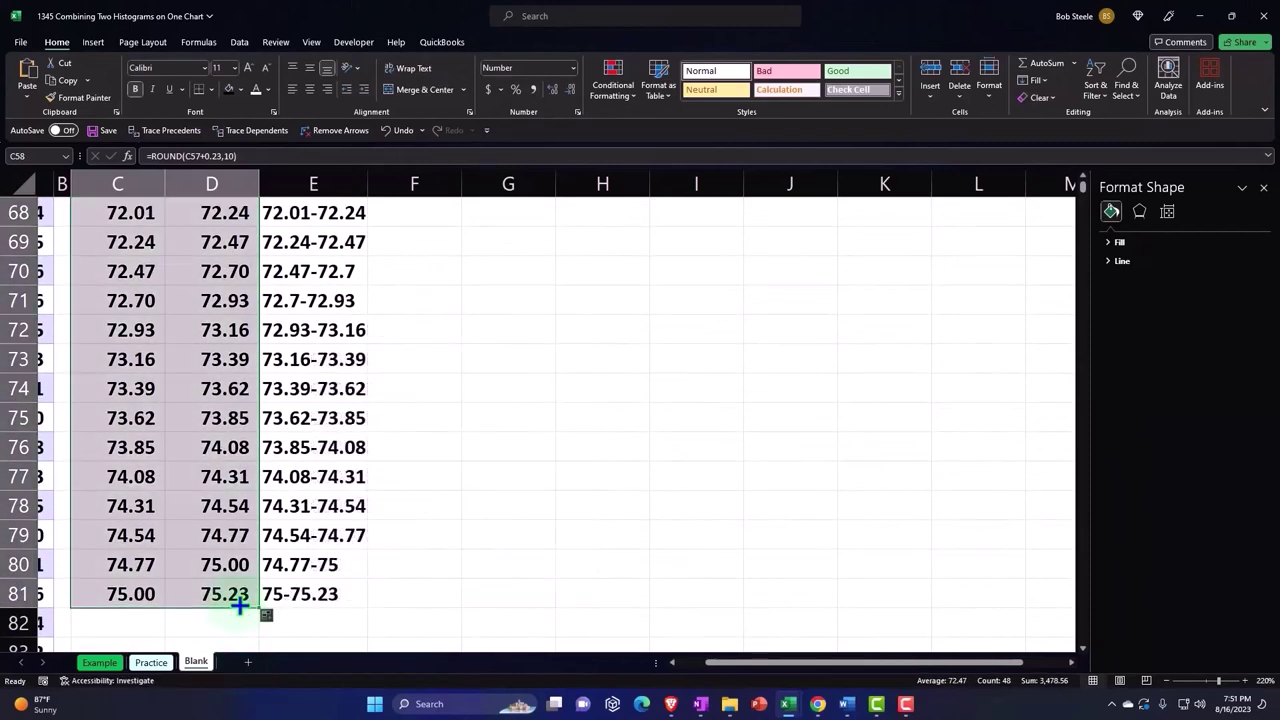
Step: Wrap the C57 bin start formula in ROUND(...,10)
{"action": "scroll", "coordinate": [240, 605], "scroll_direction": "up", "scroll_amount": 8}
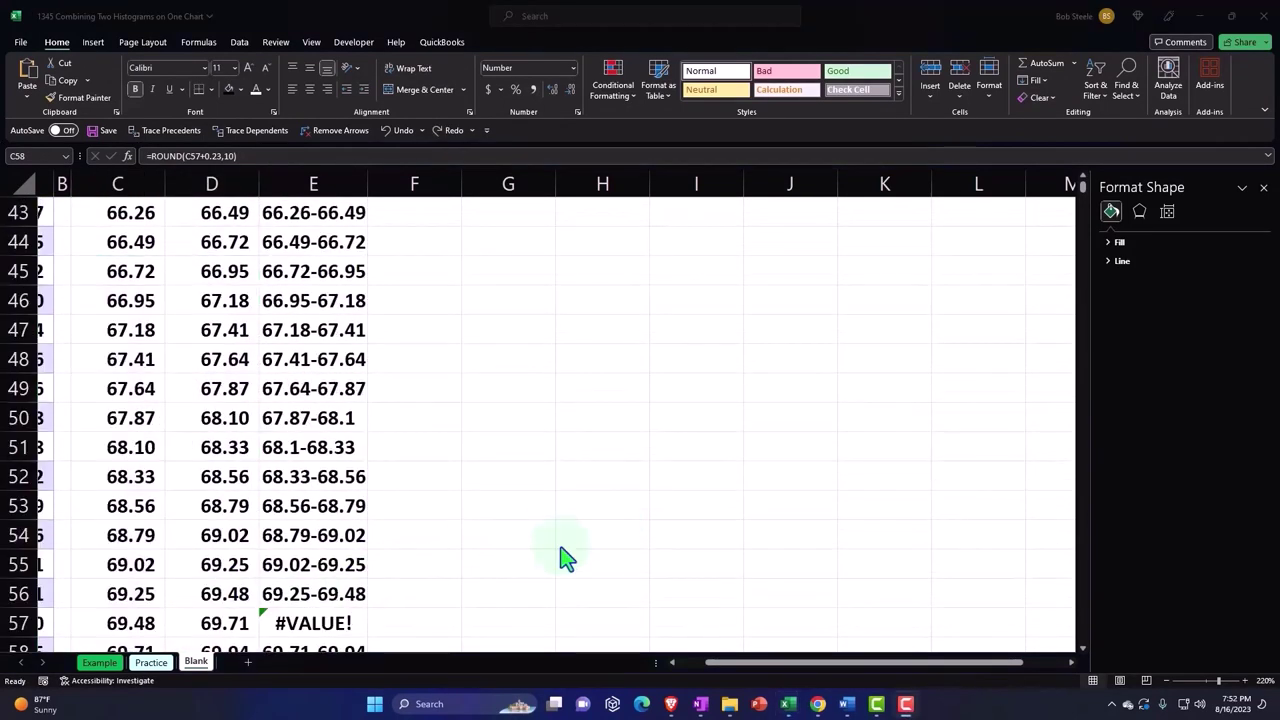
{"action": "left_click", "coordinate": [345, 598]}
{"action": "scroll", "coordinate": [343, 580], "scroll_direction": "down", "scroll_amount": 2}
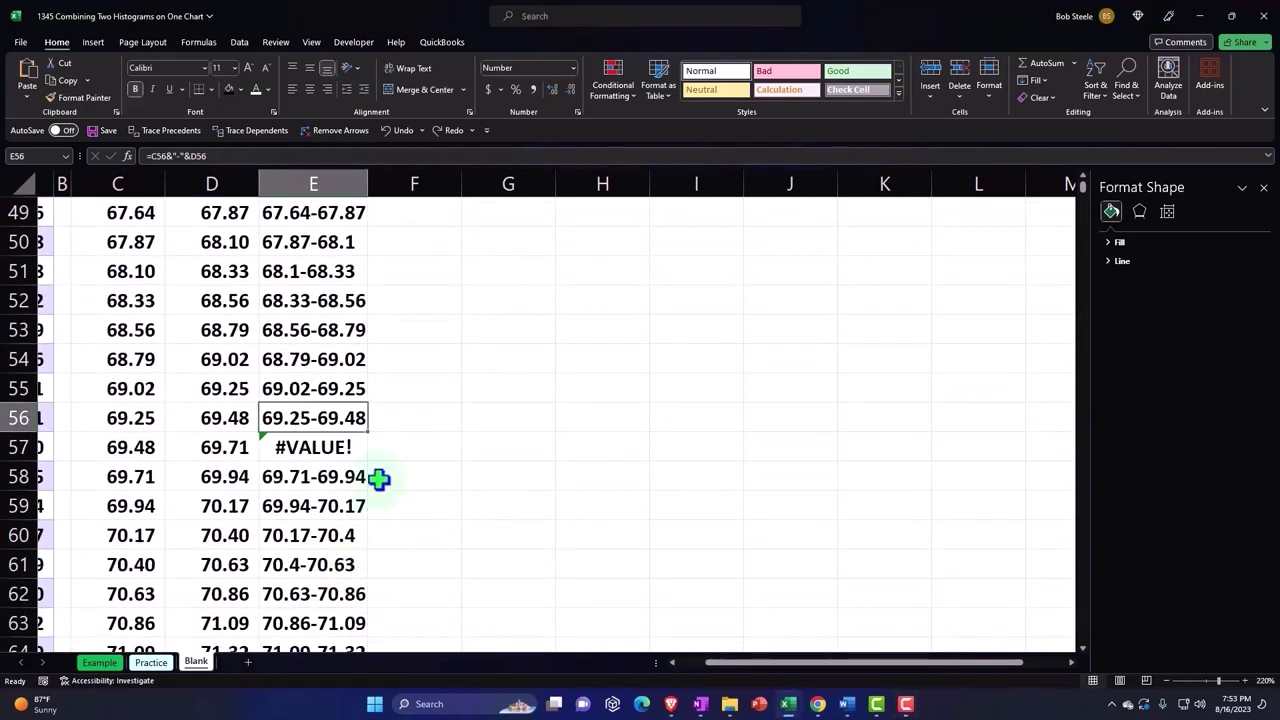
{"action": "left_click_drag", "start_coordinate": [372, 432], "coordinate": [371, 452]}
{"action": "scroll", "coordinate": [417, 543], "scroll_direction": "down", "scroll_amount": 2}
{"action": "scroll", "coordinate": [417, 543], "scroll_direction": "up", "scroll_amount": 1}
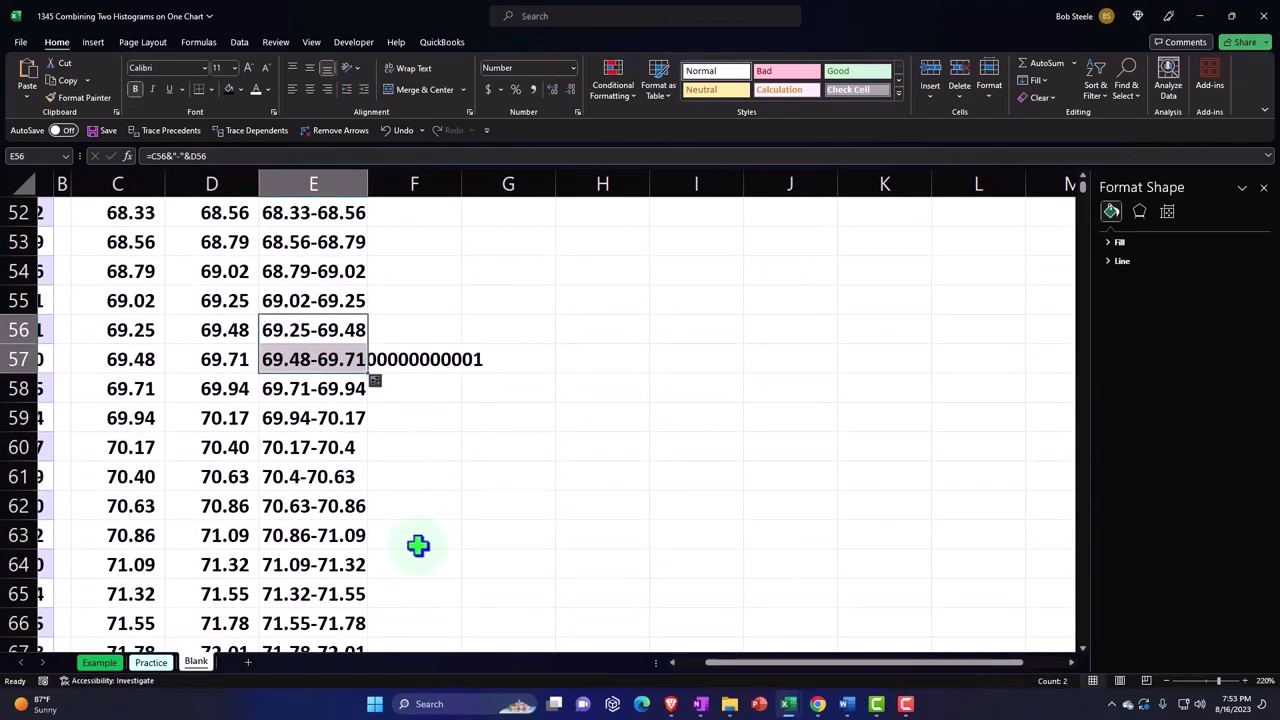
{"action": "double_click", "coordinate": [160, 358]}
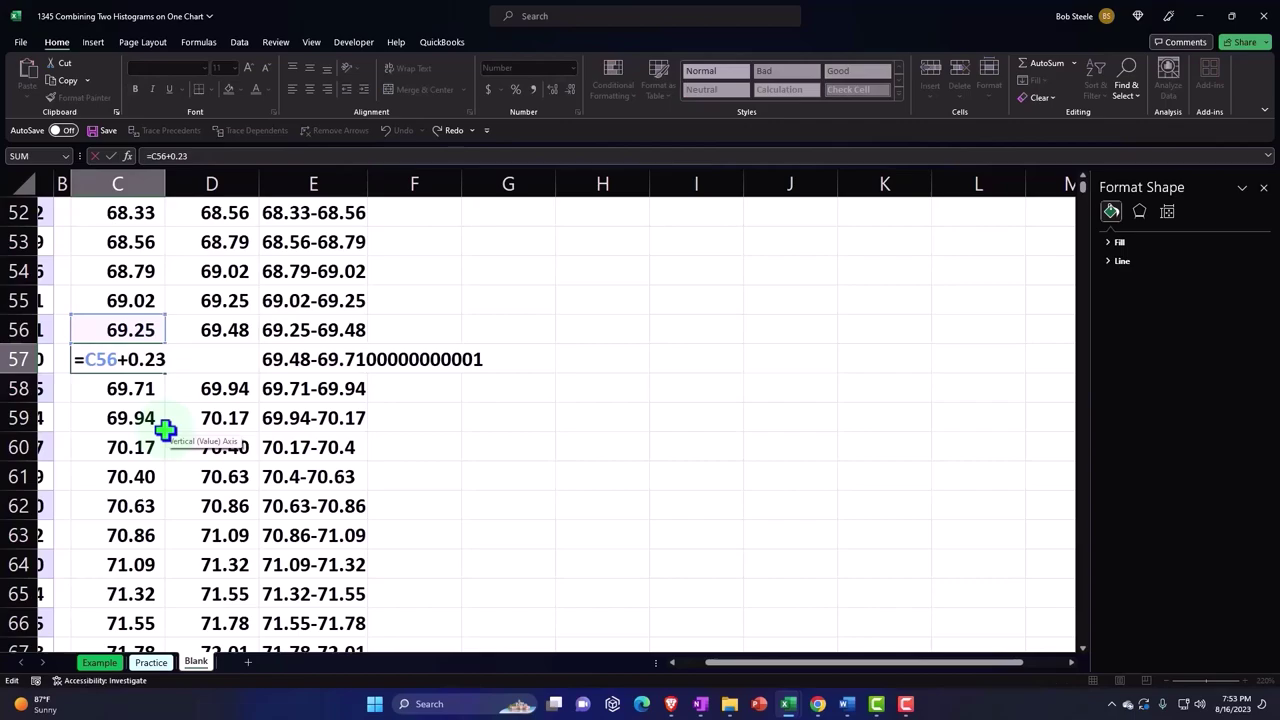
{"action": "type", "text": "="}
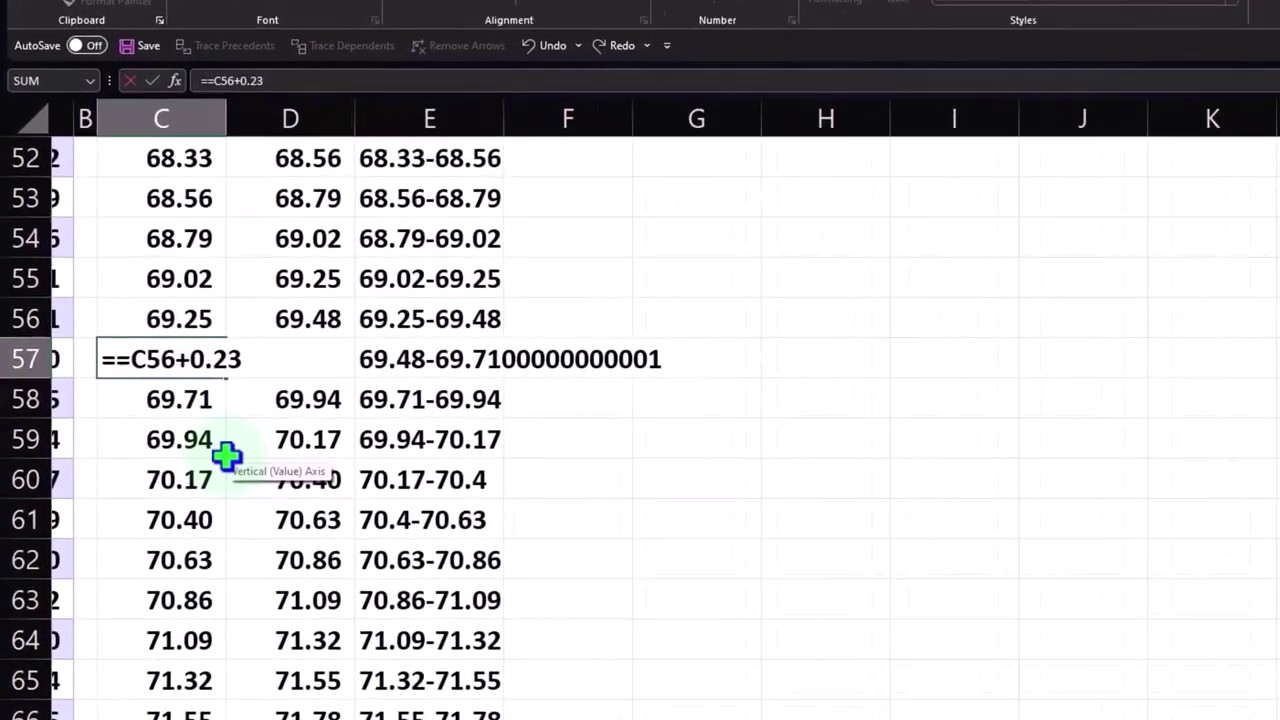
{"action": "key", "text": "BackSpace"}
{"action": "type", "text": "rpimd"}
{"action": "key", "text": "BackSpace"}
{"action": "key", "text": "BackSpace"}
{"action": "key", "text": "BackSpace"}
{"action": "key", "text": "BackSpace"}
{"action": "key", "text": "BackSpace"}
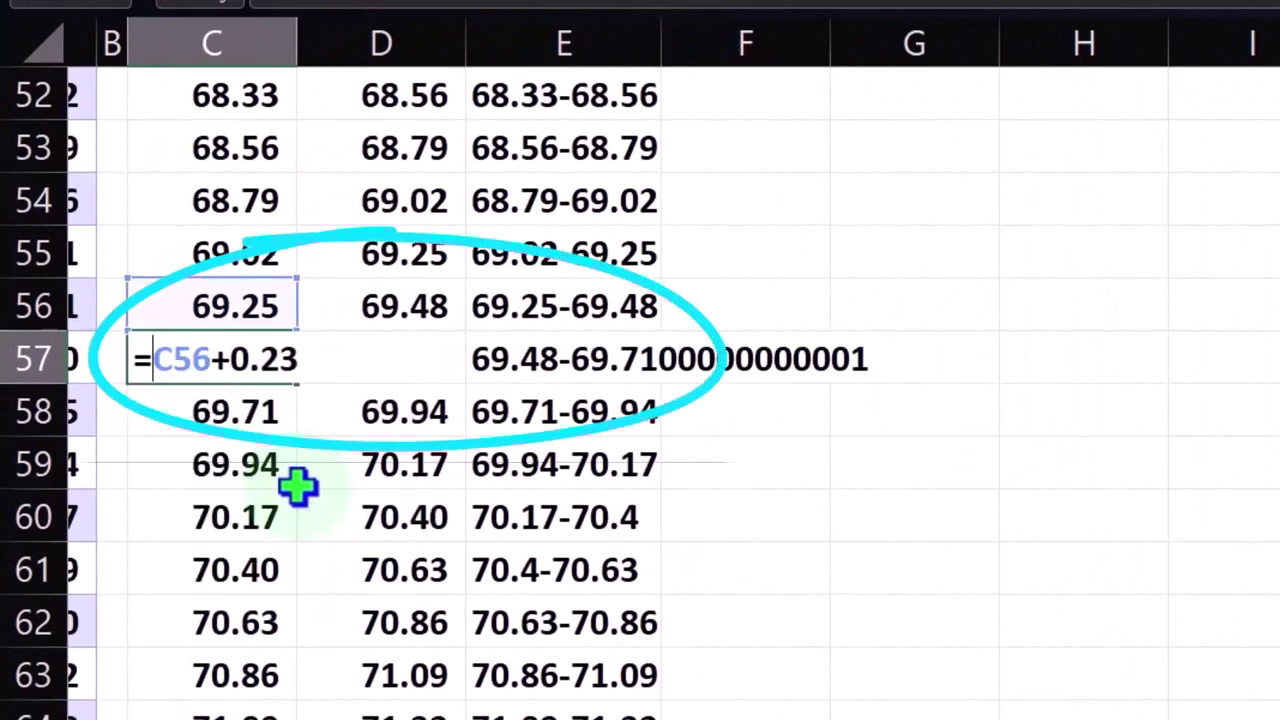
{"action": "type", "text": "round"}
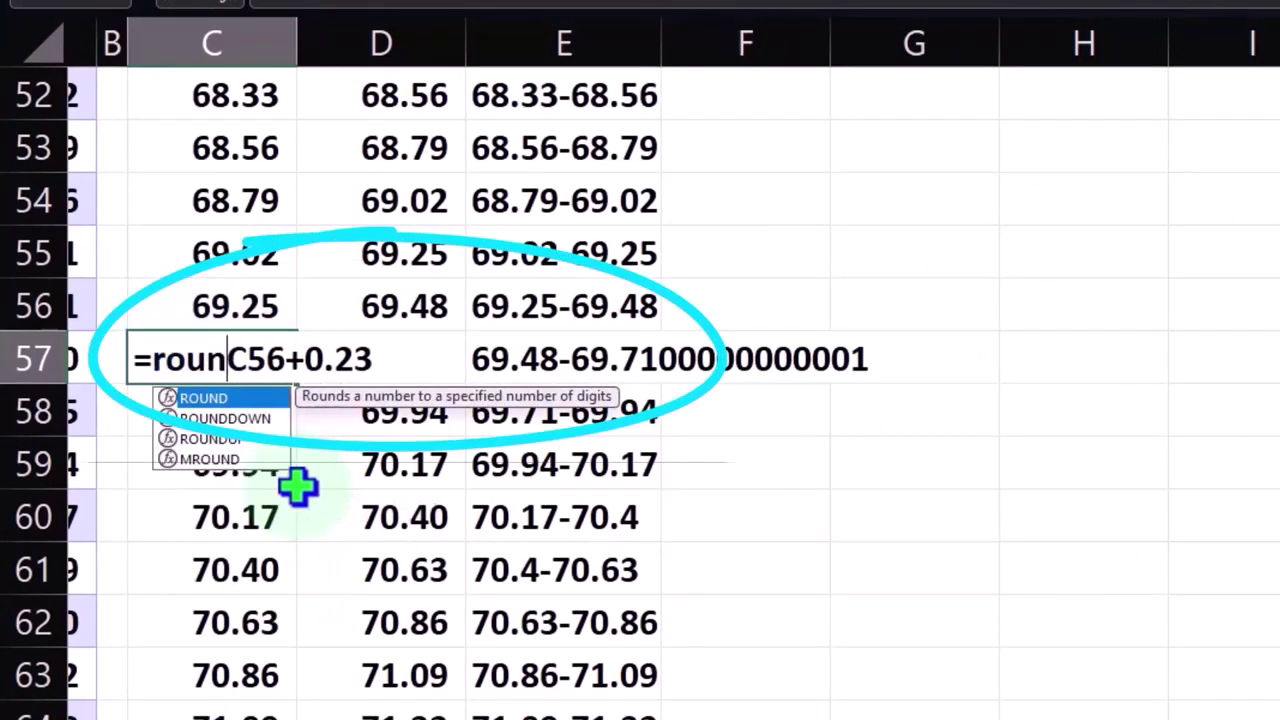
{"action": "type", "text": "("}
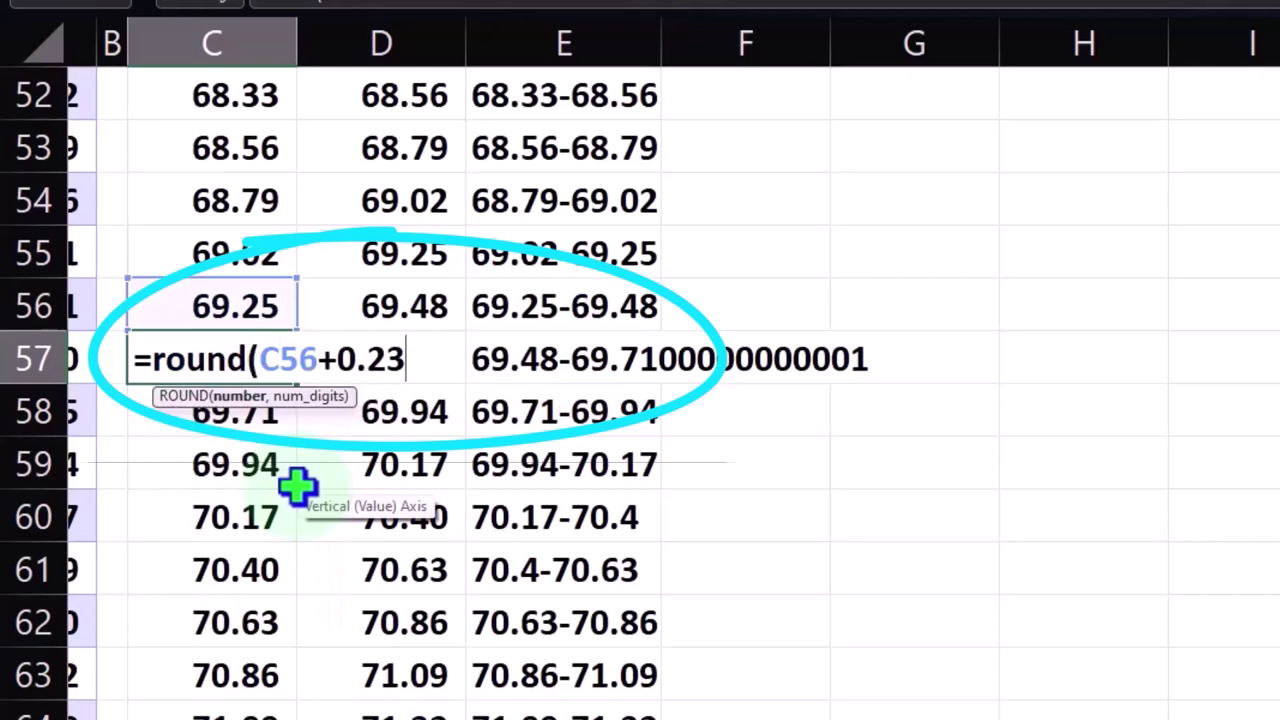
{"action": "type", "text": ","}
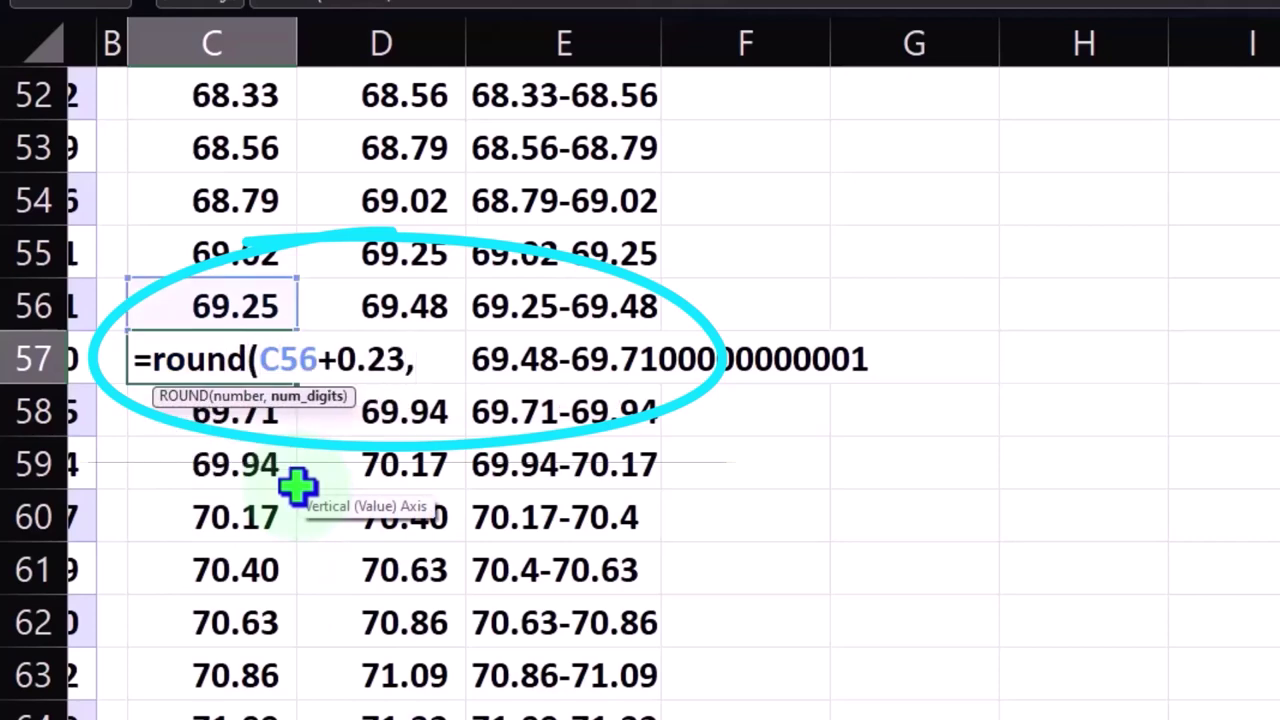
{"action": "type", "text": "10)"}
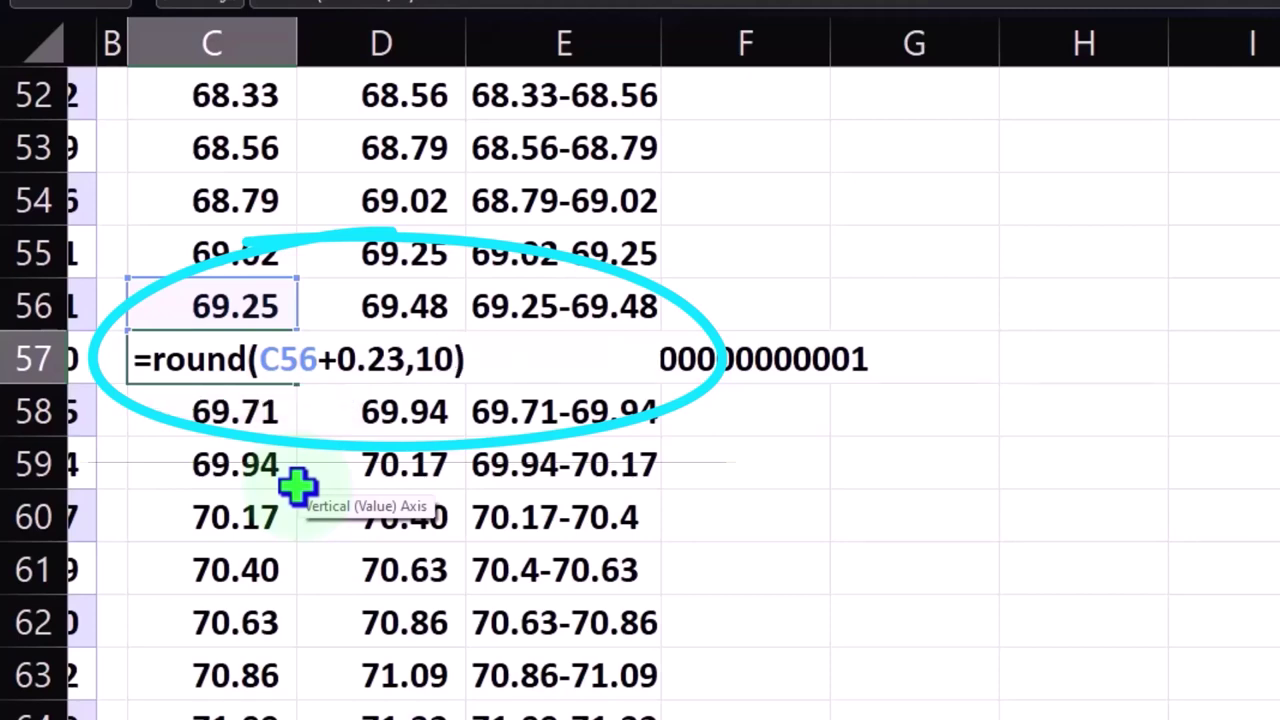
{"action": "key", "text": "Return"}
Step: Round the D57 bin end formula to 10 digits so E57 reads 69.48-69.71
{"action": "left_click", "coordinate": [415, 360]}
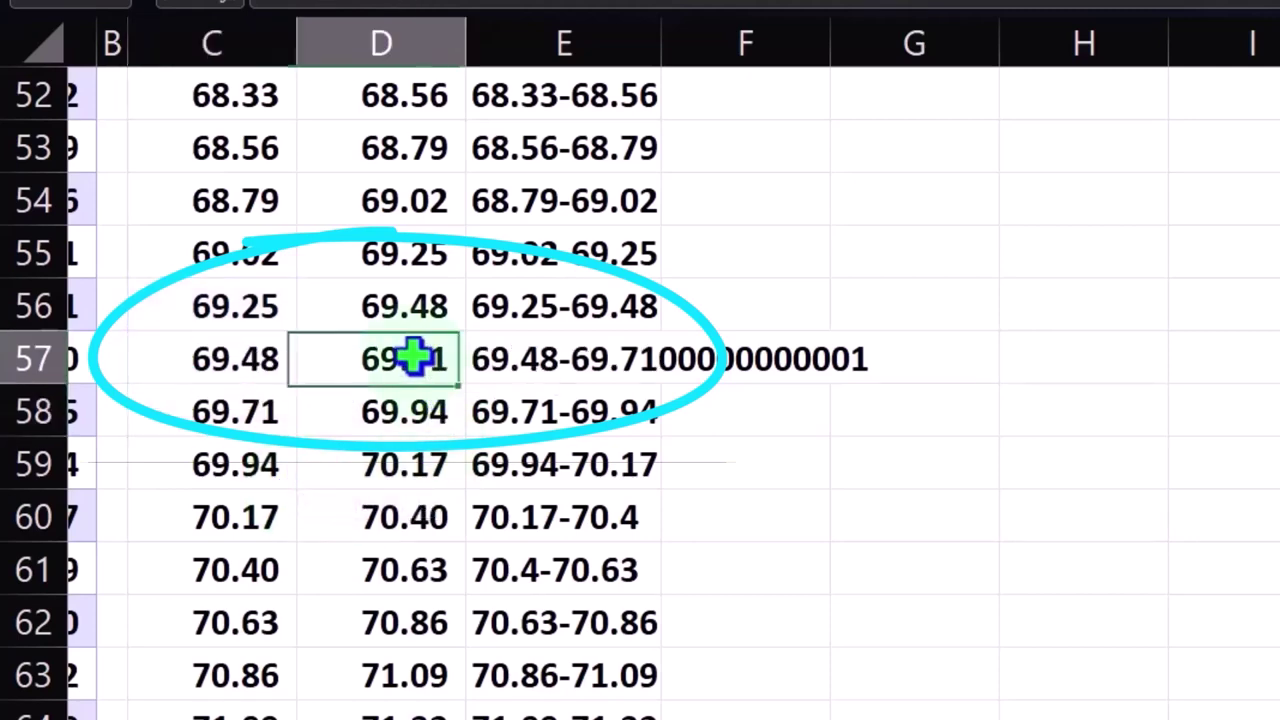
{"action": "double_click", "coordinate": [413, 360]}
{"action": "key", "text": "Left"}
{"action": "key", "text": "Left"}
{"action": "key", "text": "Left"}
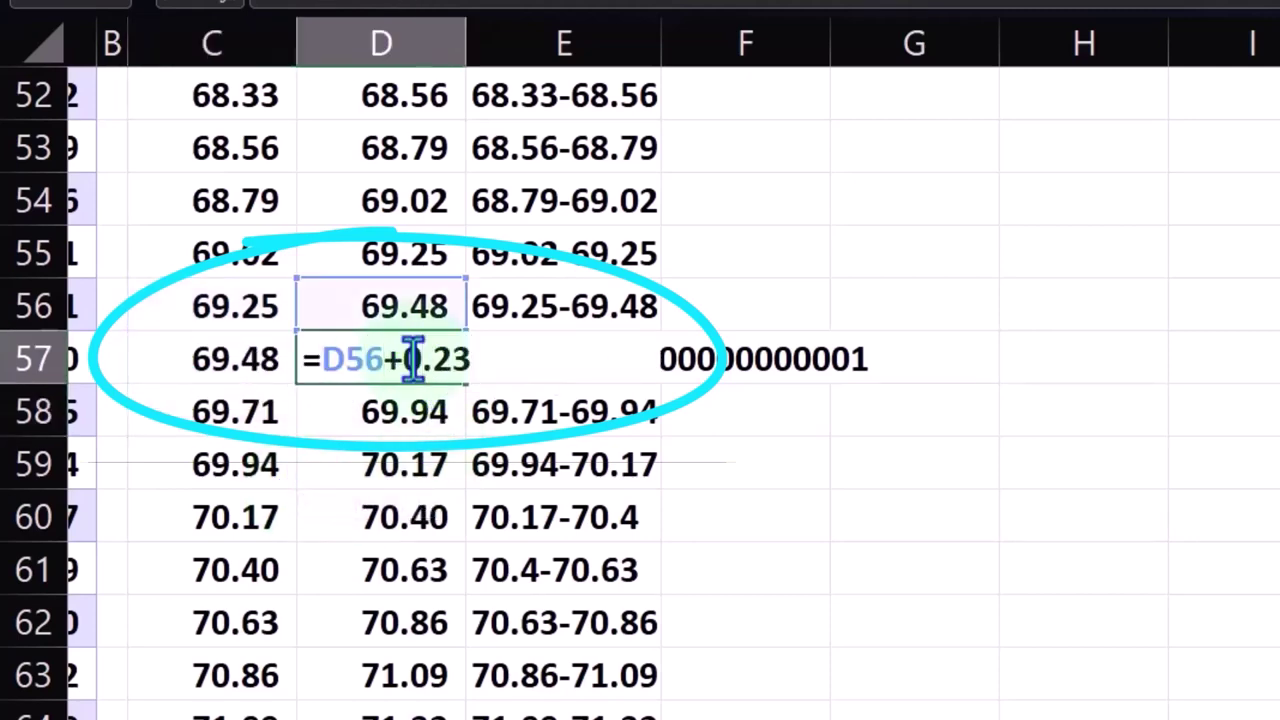
{"action": "type", "text": "Round("}
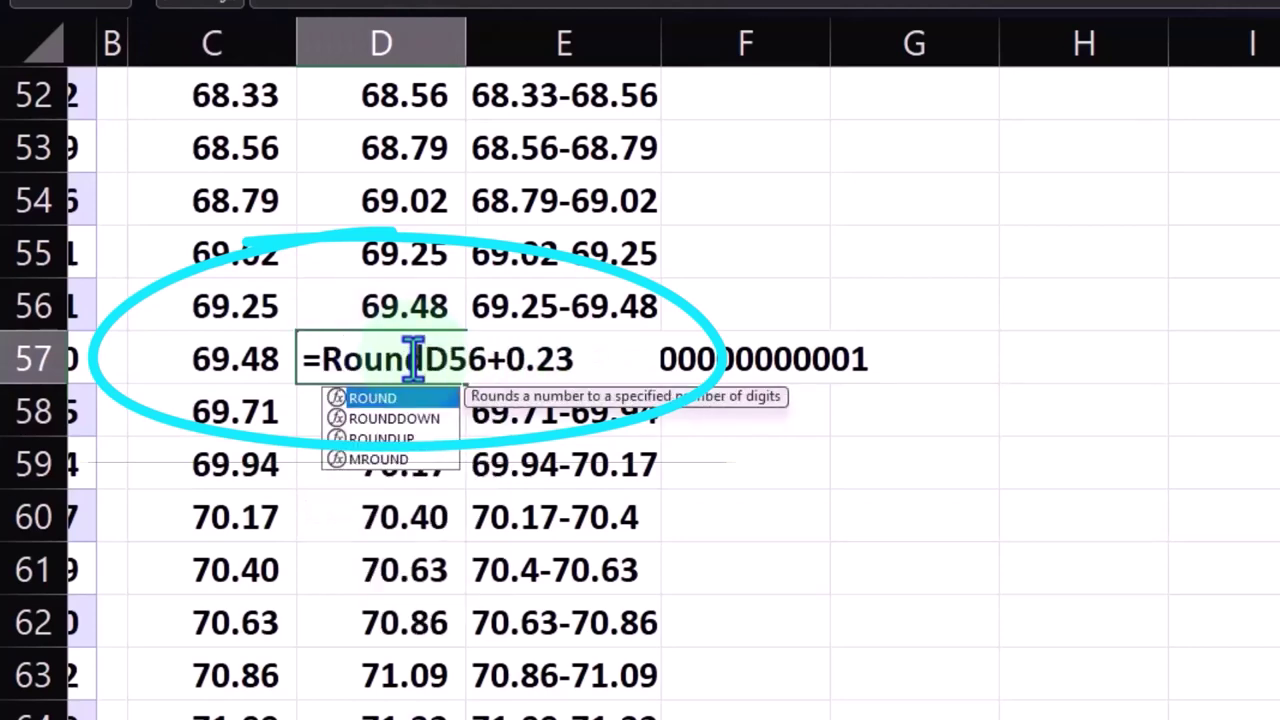
{"action": "key", "text": "Right"}
{"action": "key", "text": "Right"}
{"action": "key", "text": "Right"}
{"action": "key", "text": "Right"}
{"action": "key", "text": "Right"}
{"action": "key", "text": "Right"}
{"action": "key", "text": "Right"}
{"action": "key", "text": "Right"}
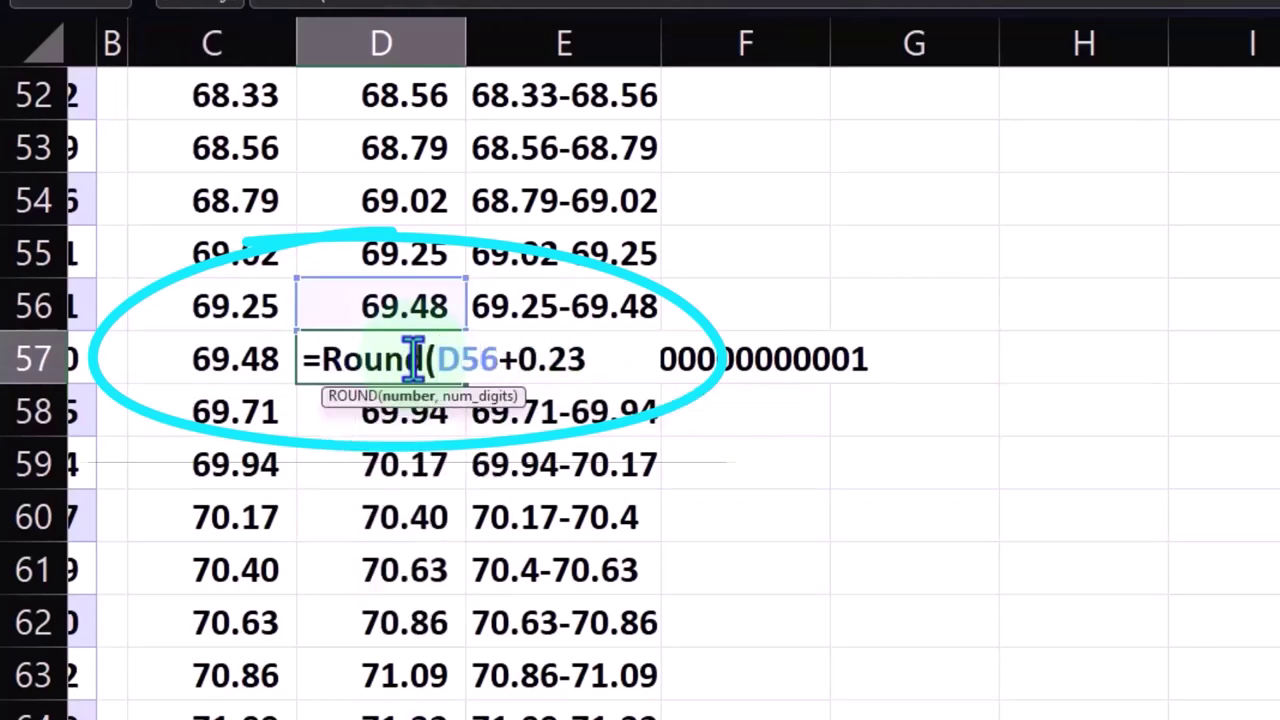
{"action": "type", "text": ",10"}
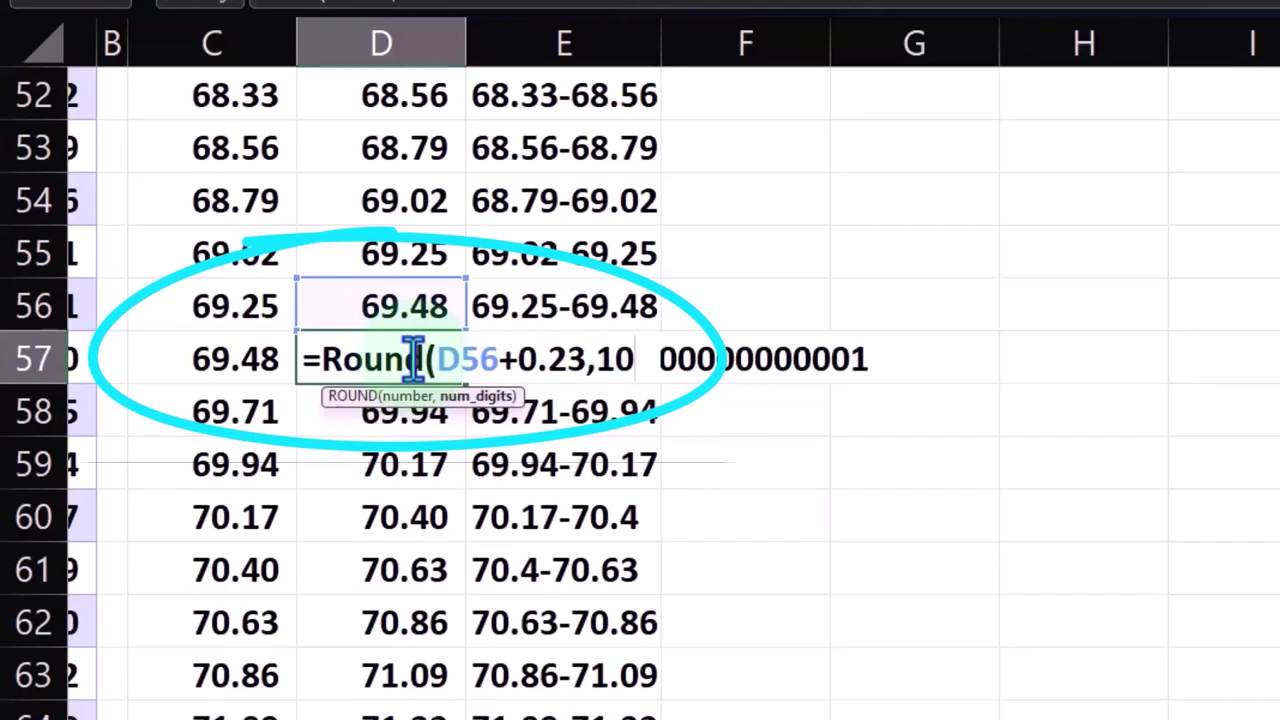
{"action": "type", "text": ")"}
{"action": "key", "text": "Return"}
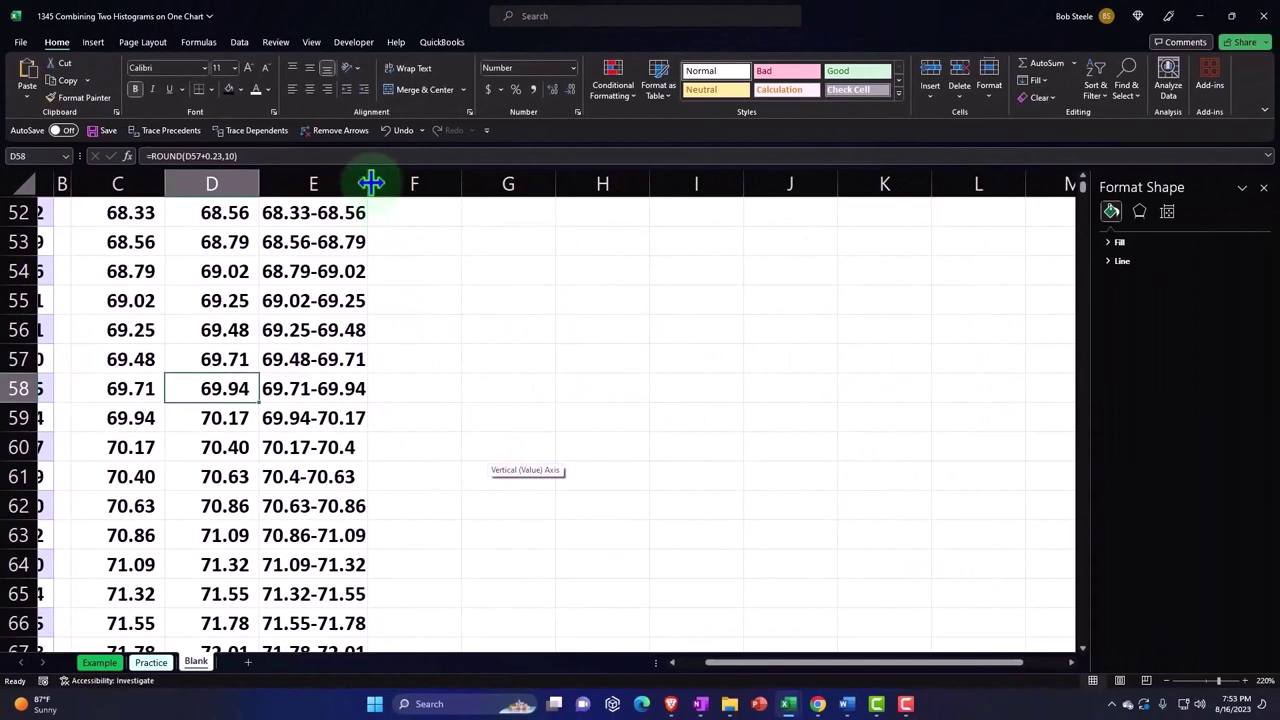
Step: Widen the range-label column so labels like 60.28-60.51 fit fully
{"action": "left_click_drag", "start_coordinate": [369, 180], "coordinate": [381, 178]}
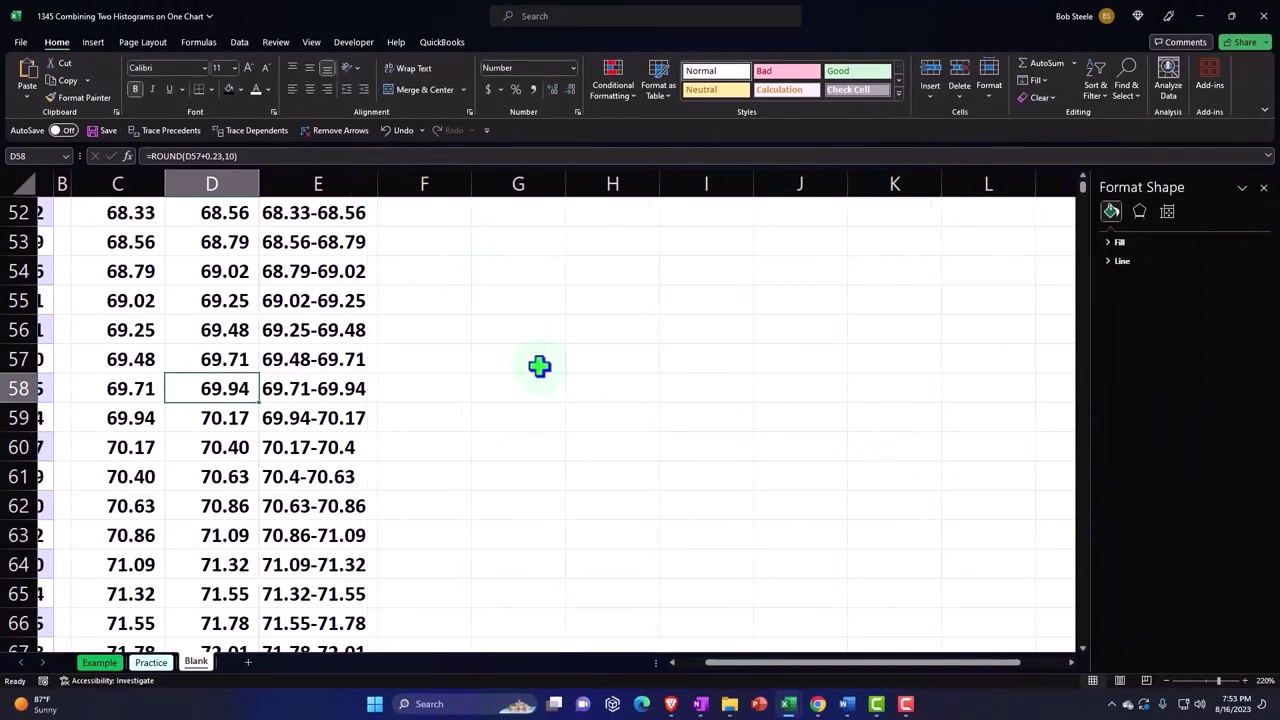
{"action": "scroll", "coordinate": [540, 368], "scroll_direction": "up", "scroll_amount": 9}
{"action": "scroll", "coordinate": [540, 368], "scroll_direction": "up", "scroll_amount": 5}
{"action": "left_click", "coordinate": [413, 420]}
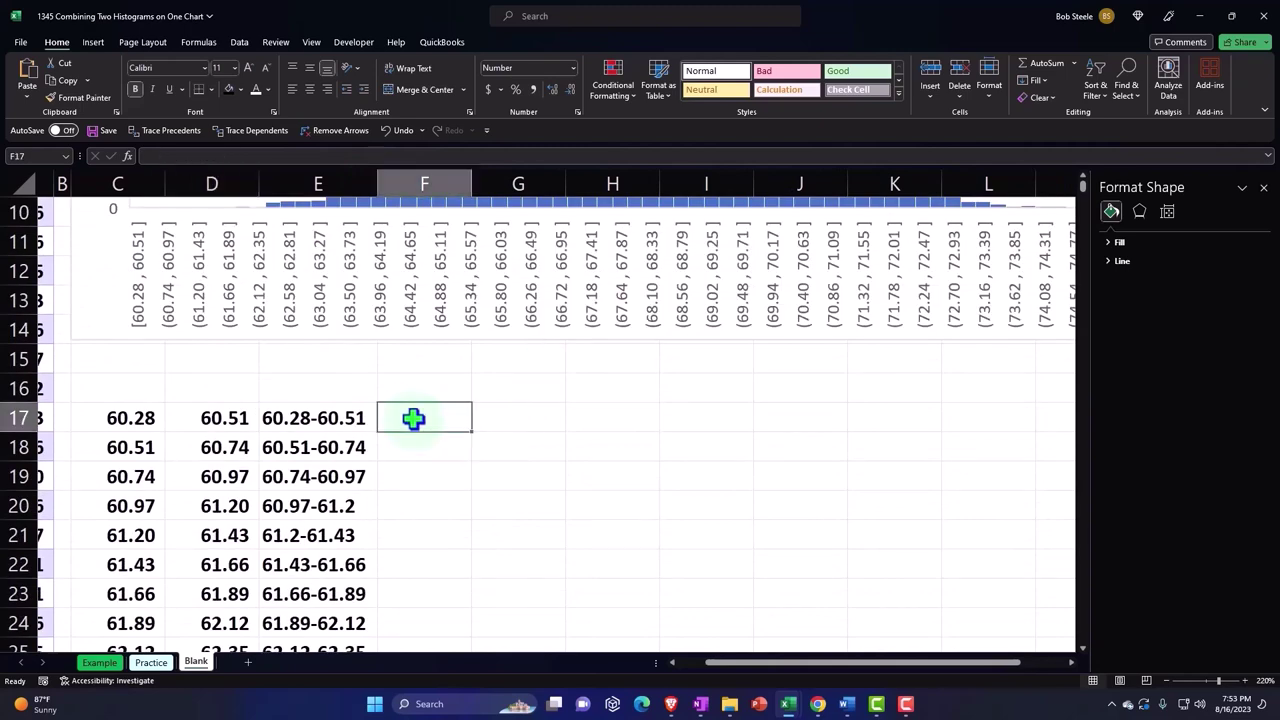
{"action": "left_click_drag", "start_coordinate": [737, 662], "coordinate": [686, 663]}
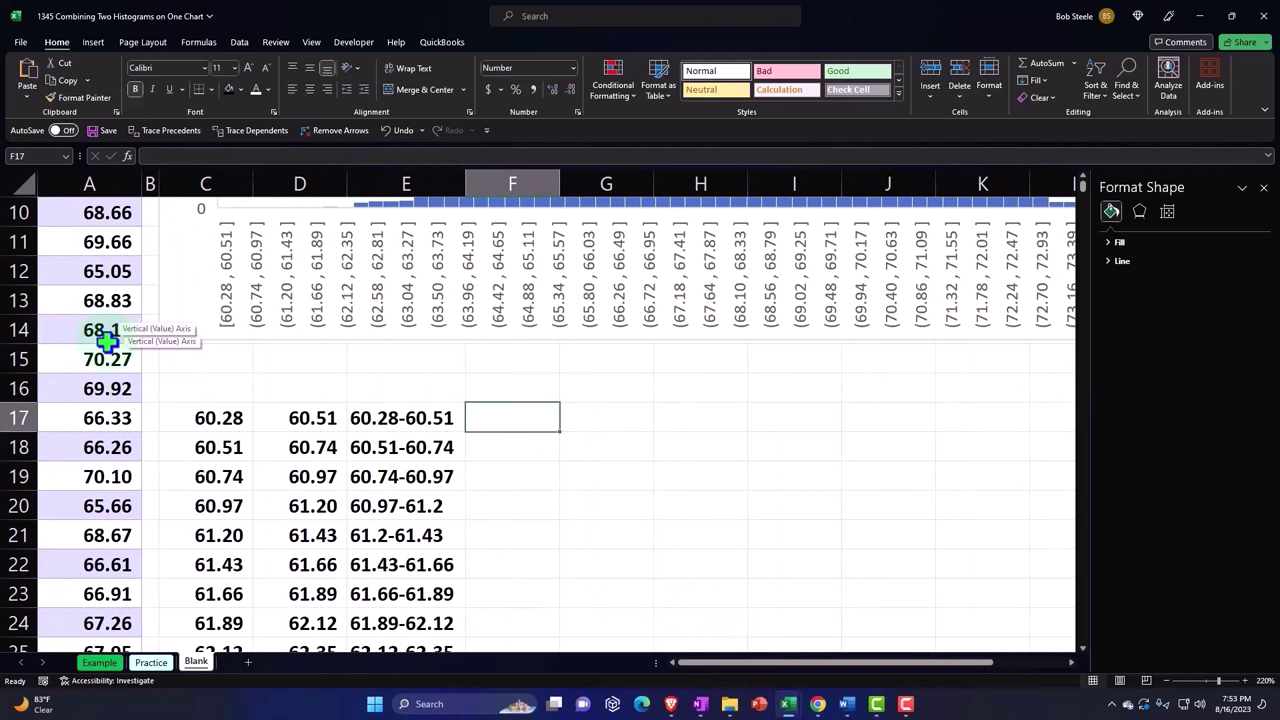
Step: Check the bin cells C17, D17 and C18, confirming C18 computes =C17+0.23
{"action": "left_click", "coordinate": [248, 419]}
{"action": "left_click", "coordinate": [320, 420]}
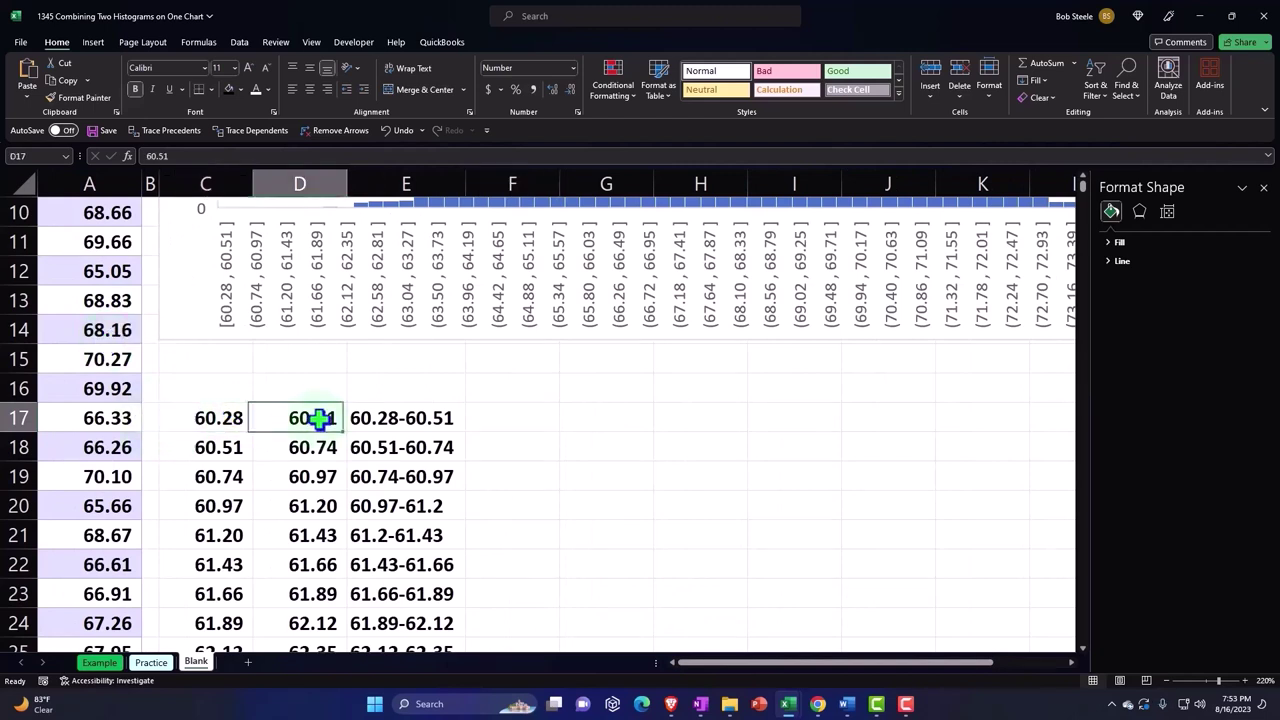
{"action": "left_click", "coordinate": [498, 417]}
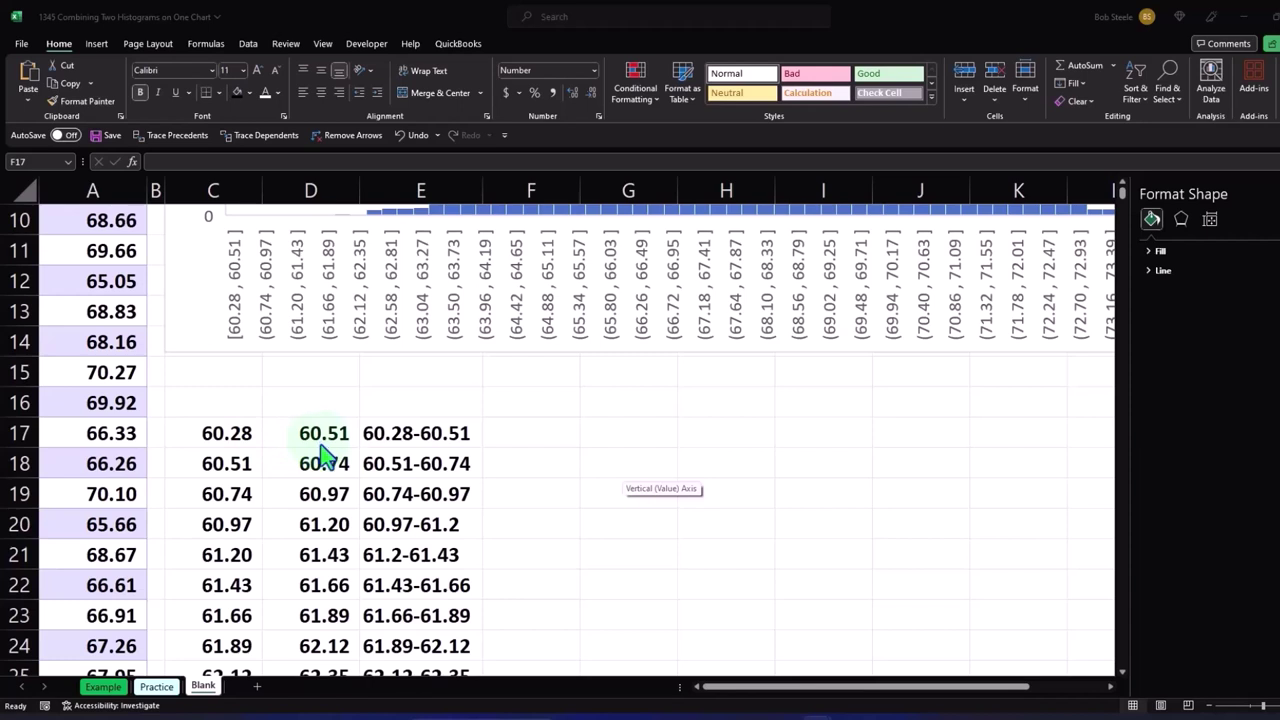
{"action": "left_click", "coordinate": [244, 466]}
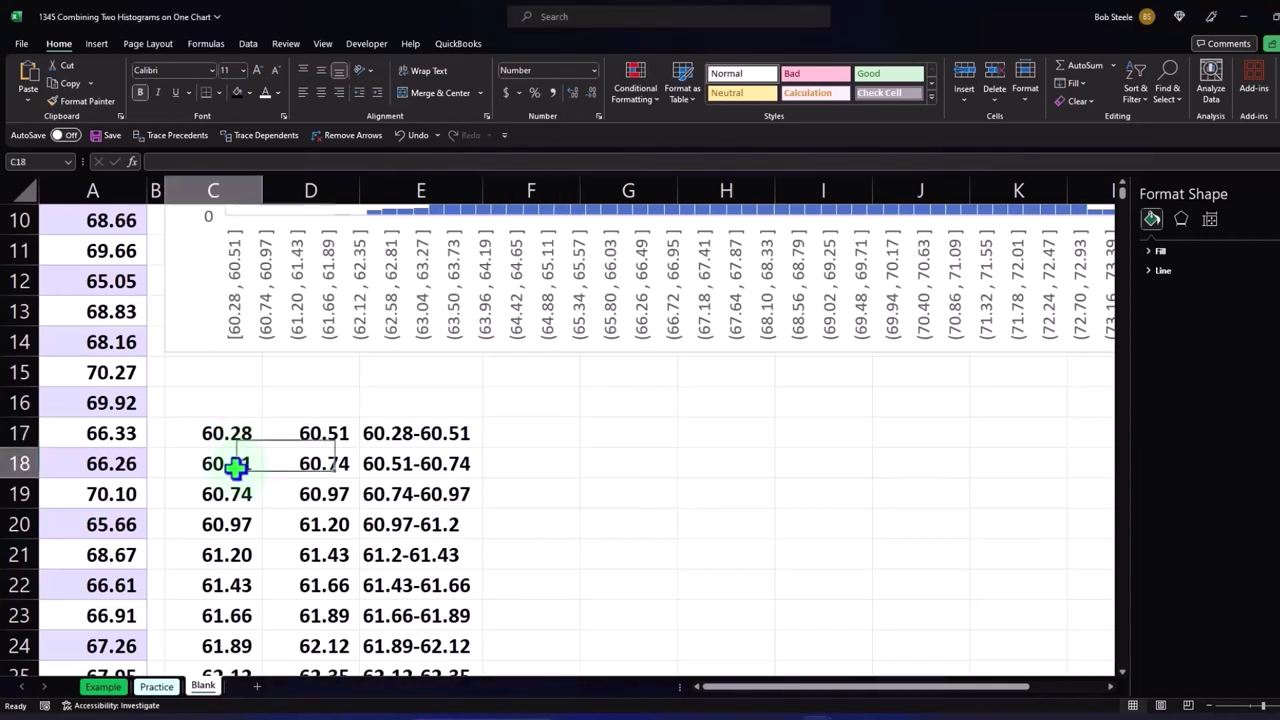
{"action": "left_click", "coordinate": [340, 430]}
{"action": "left_click", "coordinate": [256, 462]}
{"action": "left_click", "coordinate": [308, 433]}
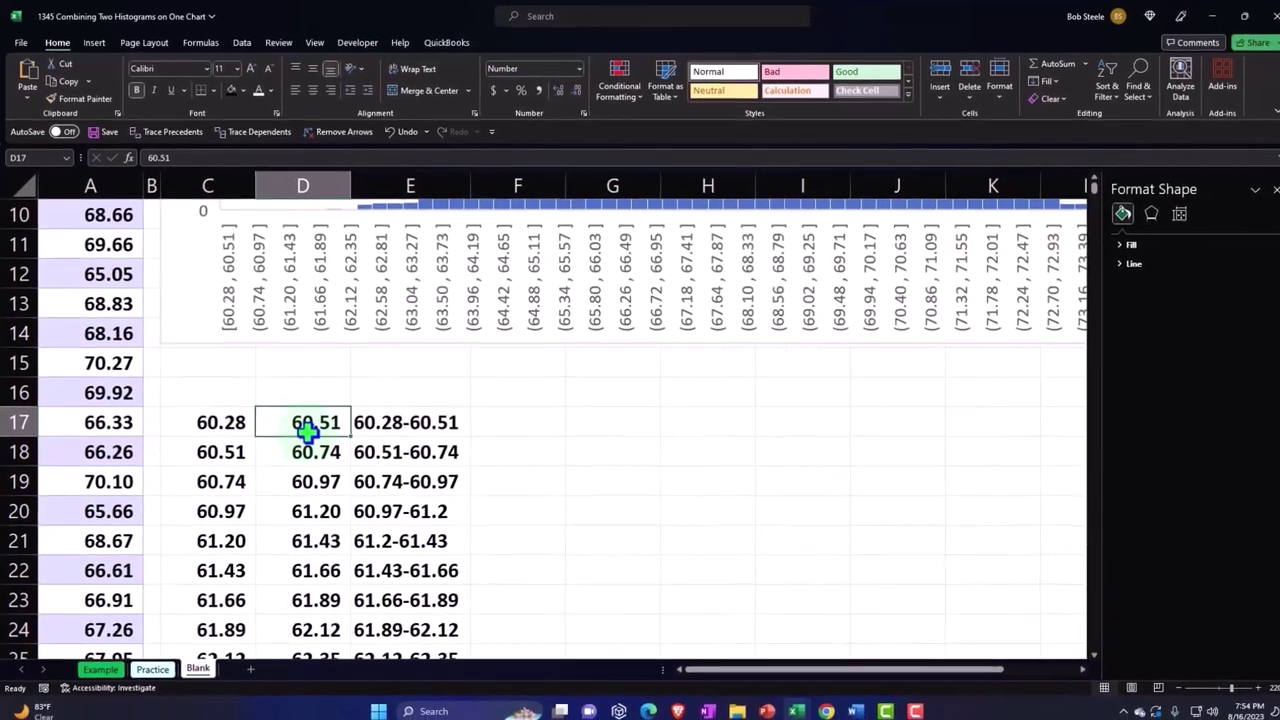
{"action": "left_click", "coordinate": [241, 451]}
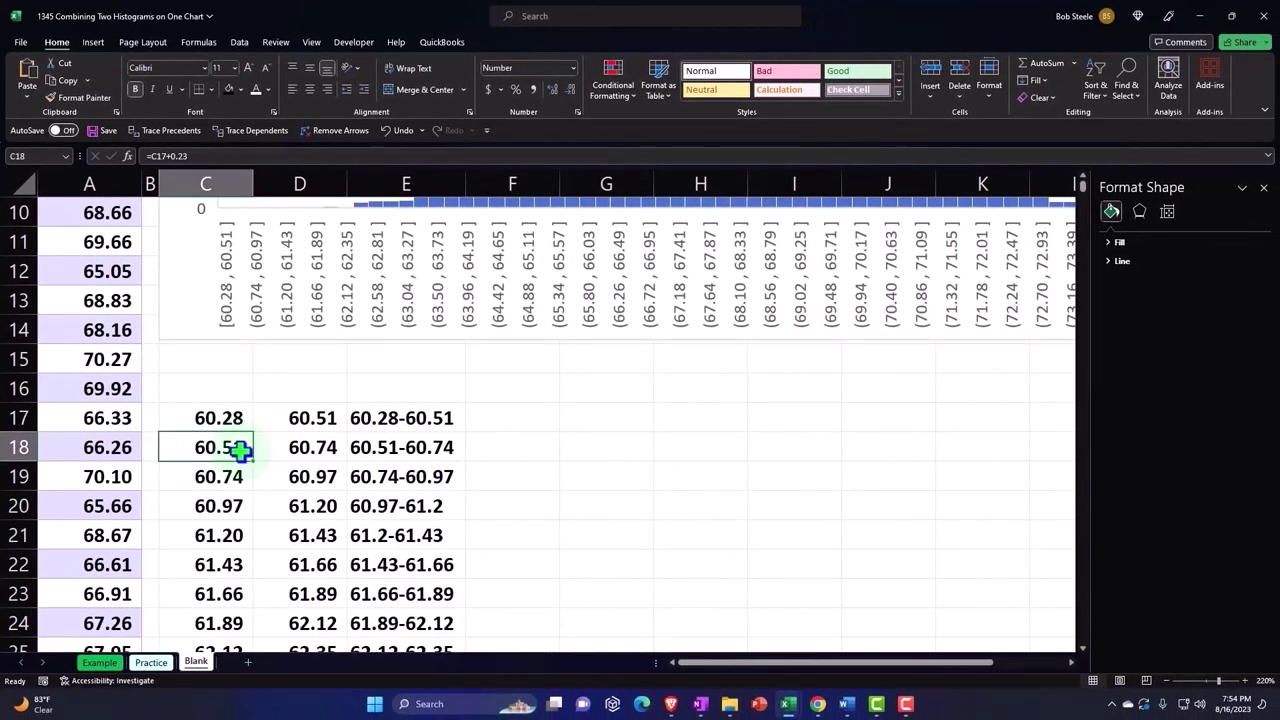
{"action": "left_click", "coordinate": [321, 418]}
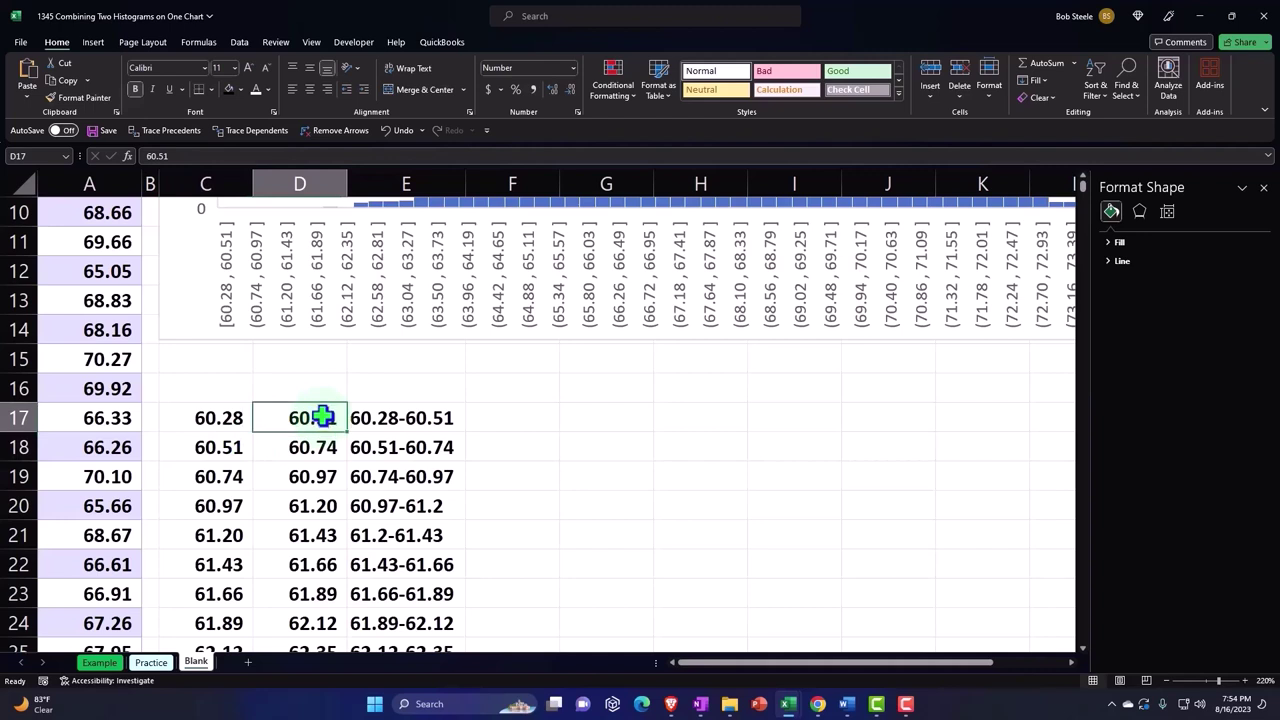
Step: Start =COUNTIFS in F17 using the Height column with criterion ">"&C17
{"action": "left_click", "coordinate": [528, 410]}
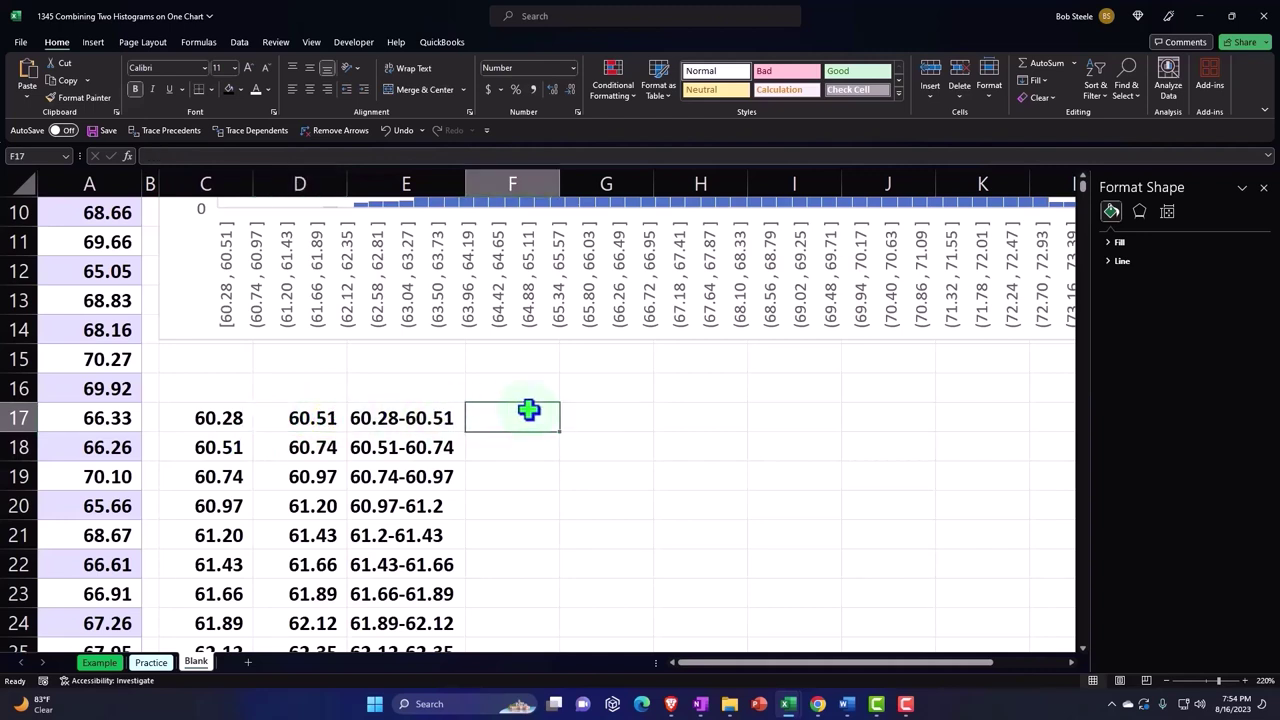
{"action": "type", "text": "=countifs"}
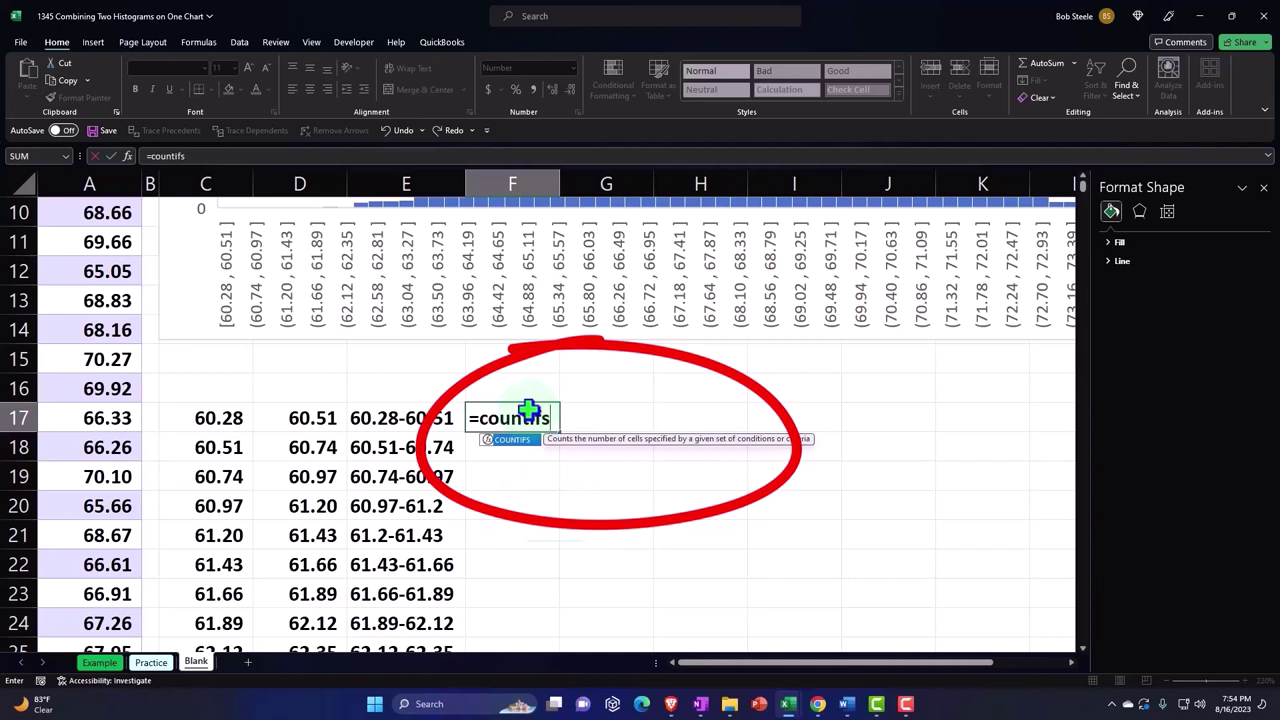
{"action": "double_click", "coordinate": [513, 441]}
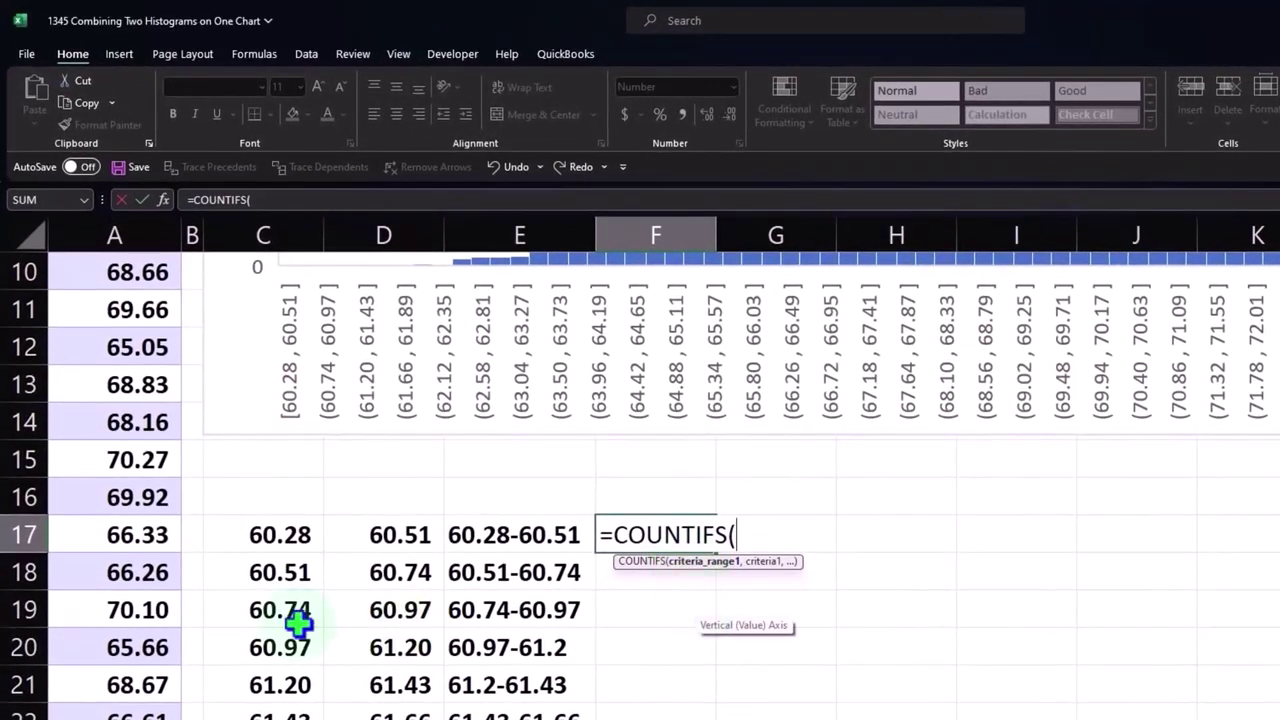
{"action": "scroll", "coordinate": [180, 640], "scroll_direction": "up", "scroll_amount": 3}
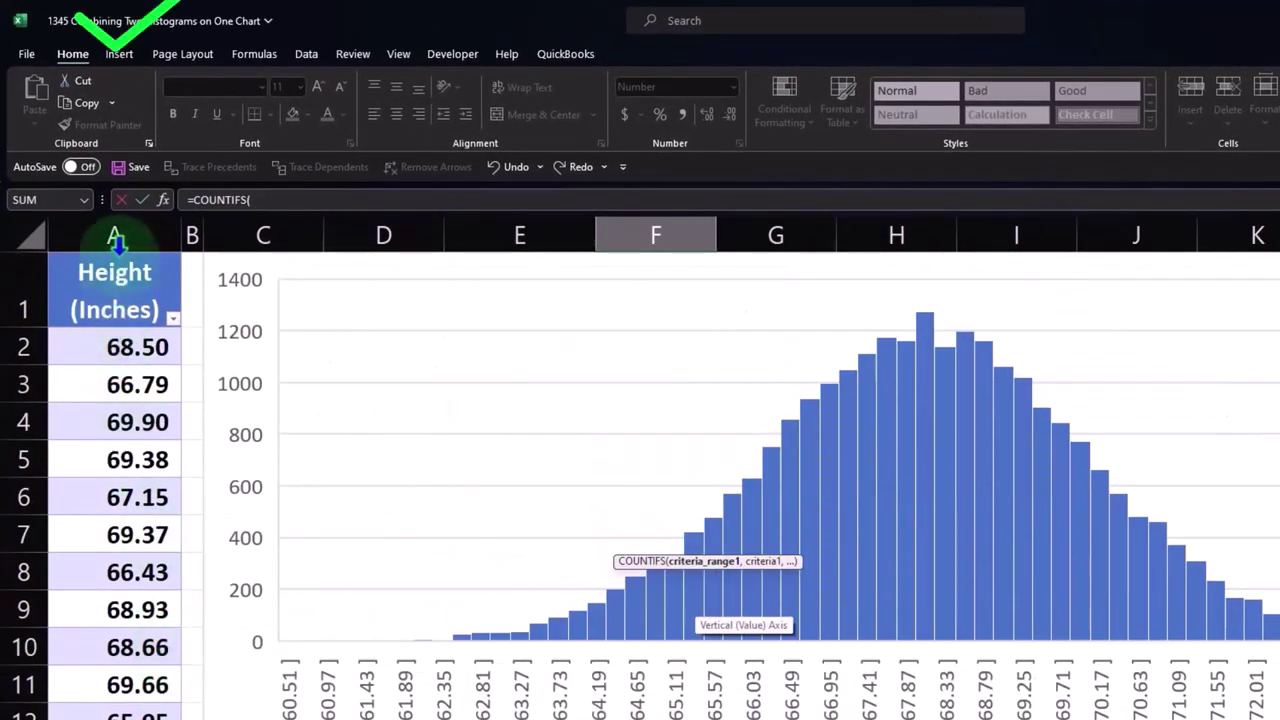
{"action": "left_click", "coordinate": [115, 240]}
{"action": "scroll", "coordinate": [471, 514], "scroll_direction": "down", "scroll_amount": 4}
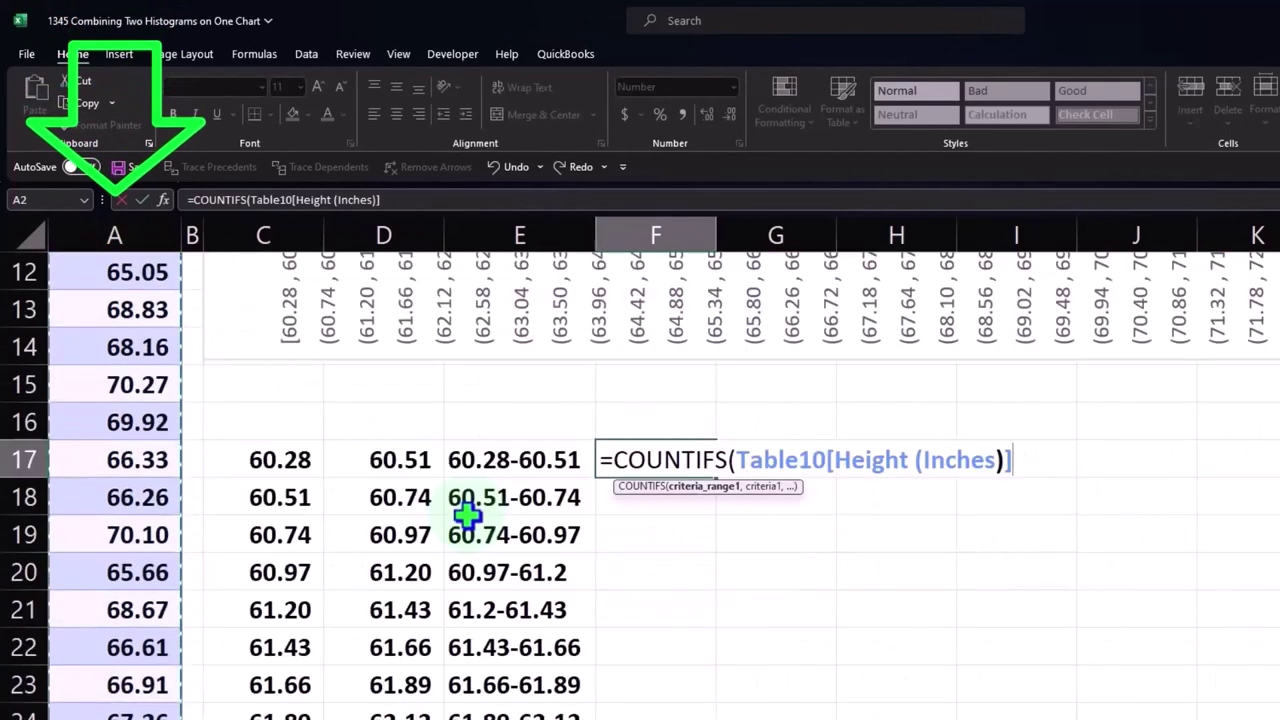
{"action": "type", "text": ","}
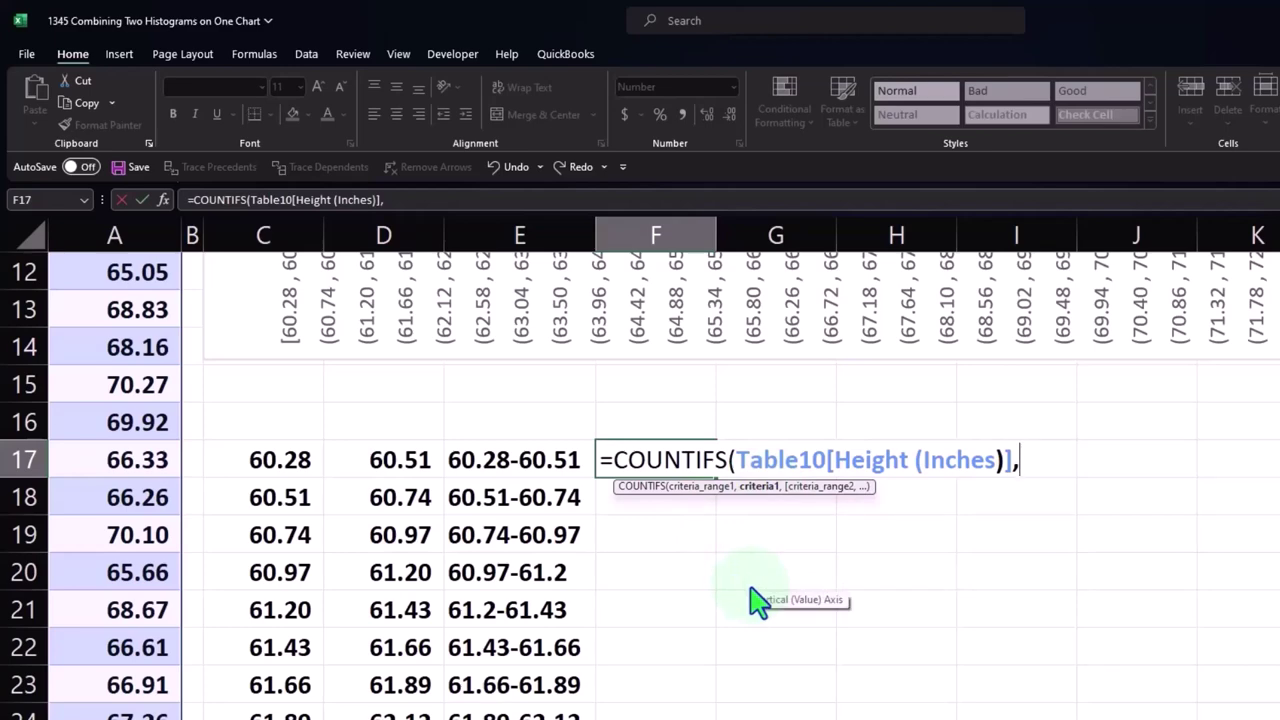
{"action": "type", "text": "\">"}
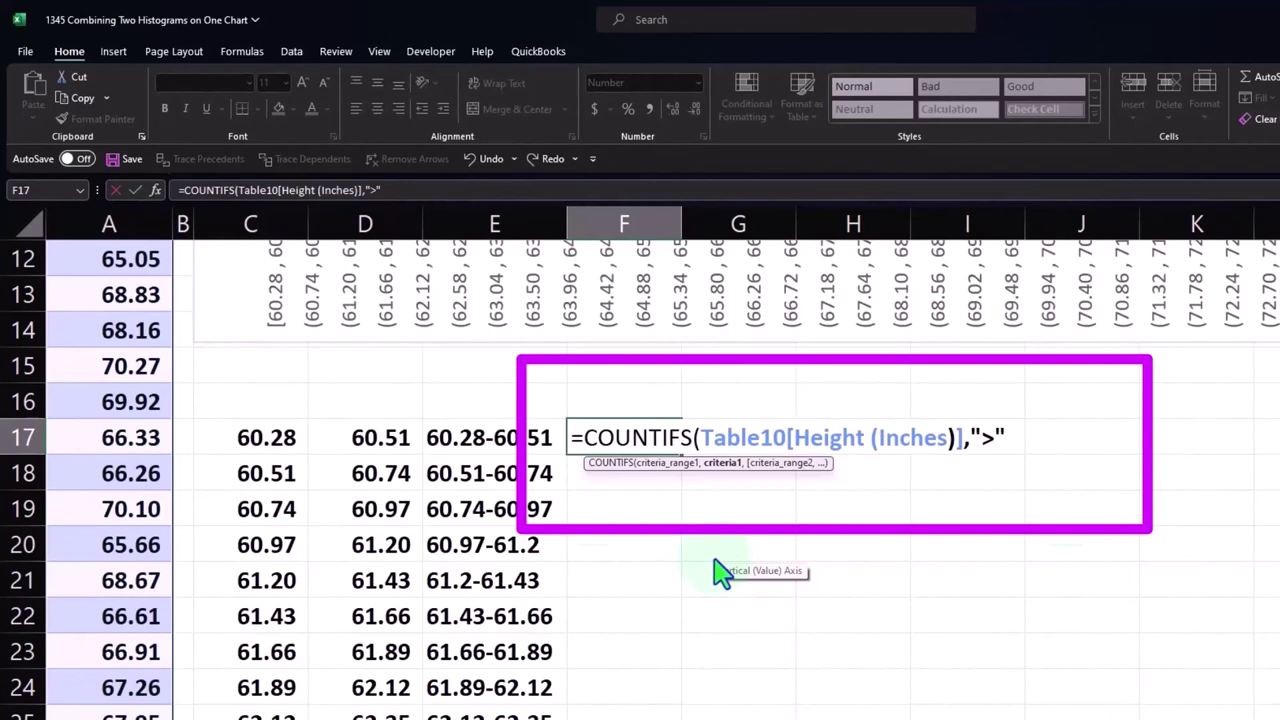
{"action": "type", "text": "&"}
{"action": "left_click", "coordinate": [257, 437]}
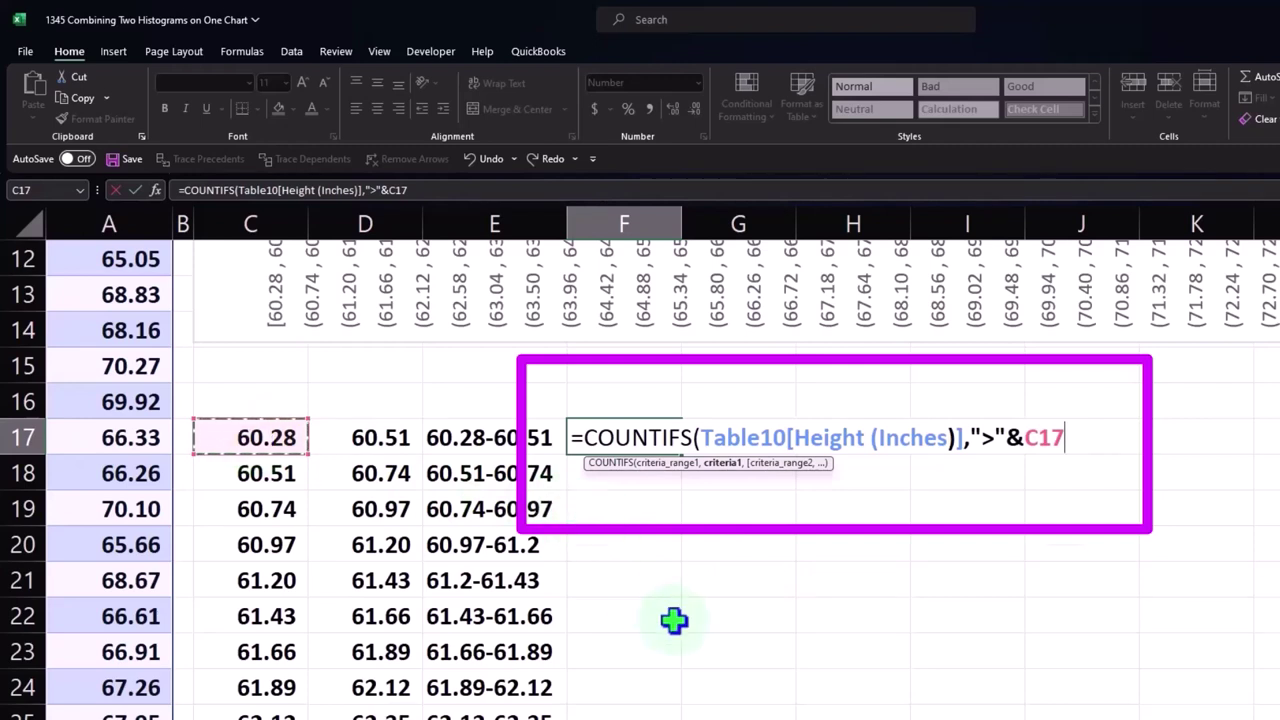
{"action": "type", "text": ","}
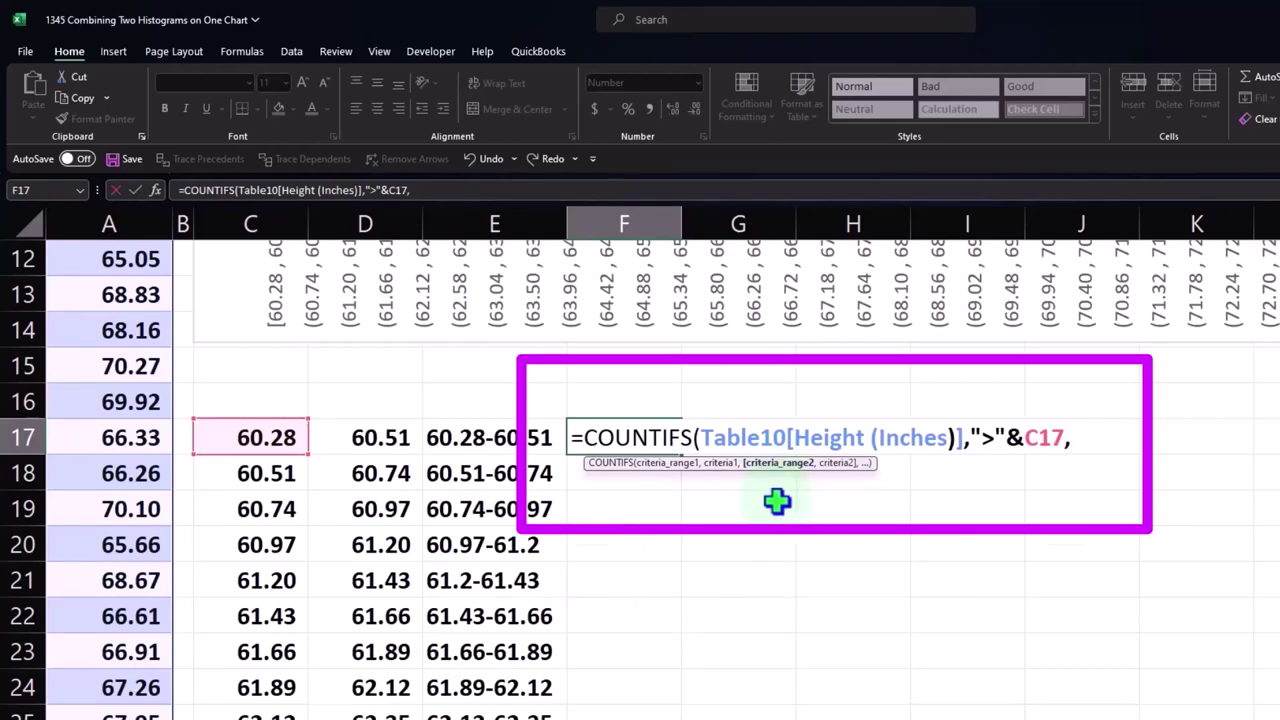
Step: Add the Height (Inches) column again as the second criteria range
{"action": "scroll", "coordinate": [250, 518], "scroll_direction": "up", "scroll_amount": 4}
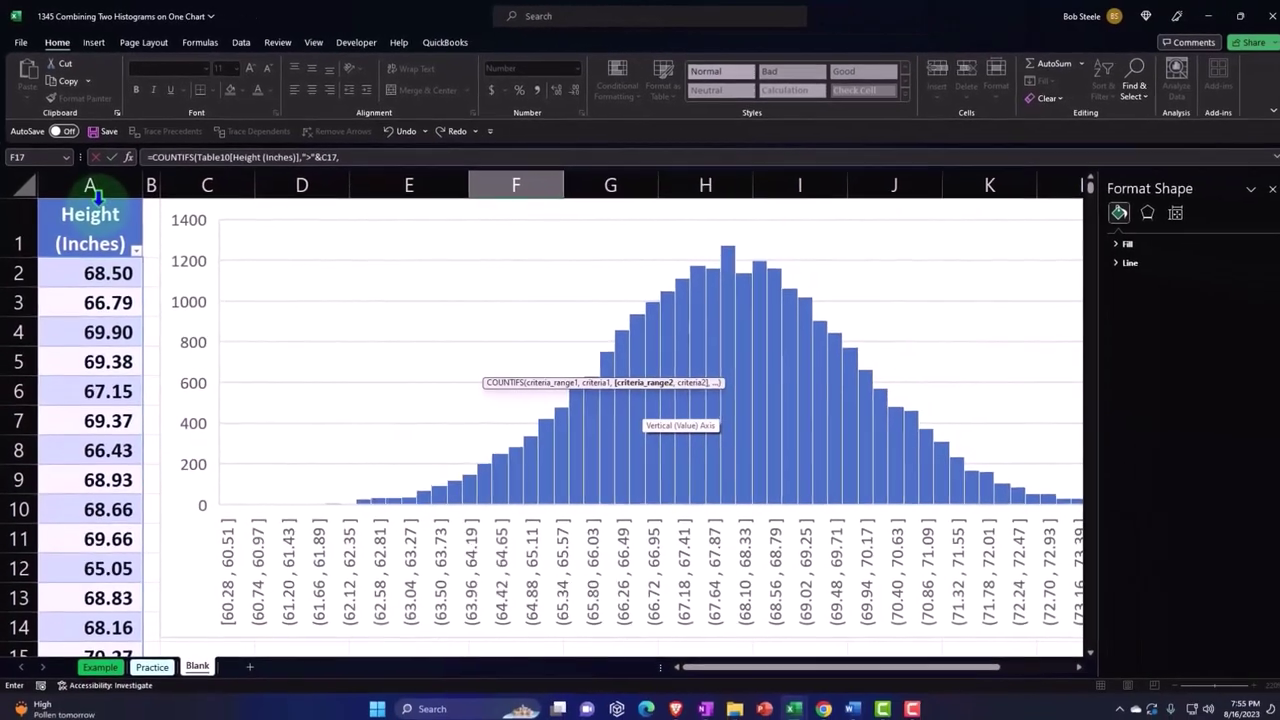
{"action": "left_click", "coordinate": [105, 227]}
{"action": "scroll", "coordinate": [683, 486], "scroll_direction": "down", "scroll_amount": 2}
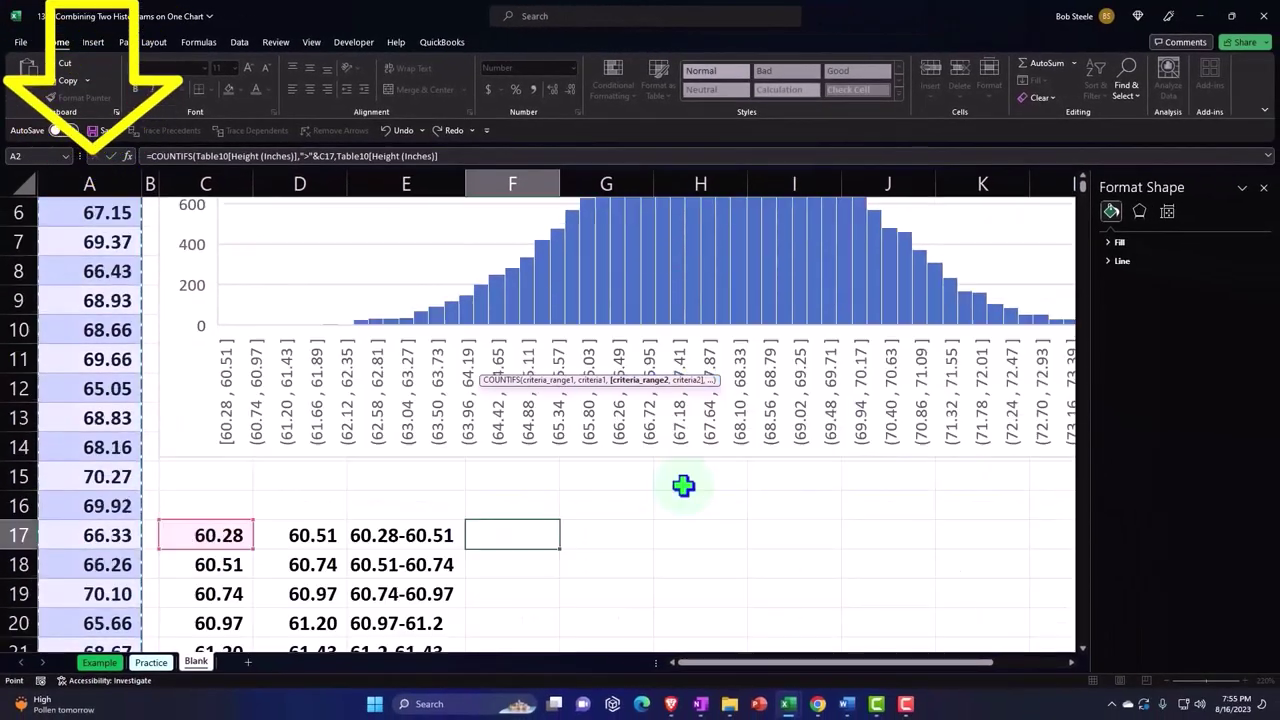
{"action": "scroll", "coordinate": [683, 486], "scroll_direction": "down", "scroll_amount": 1}
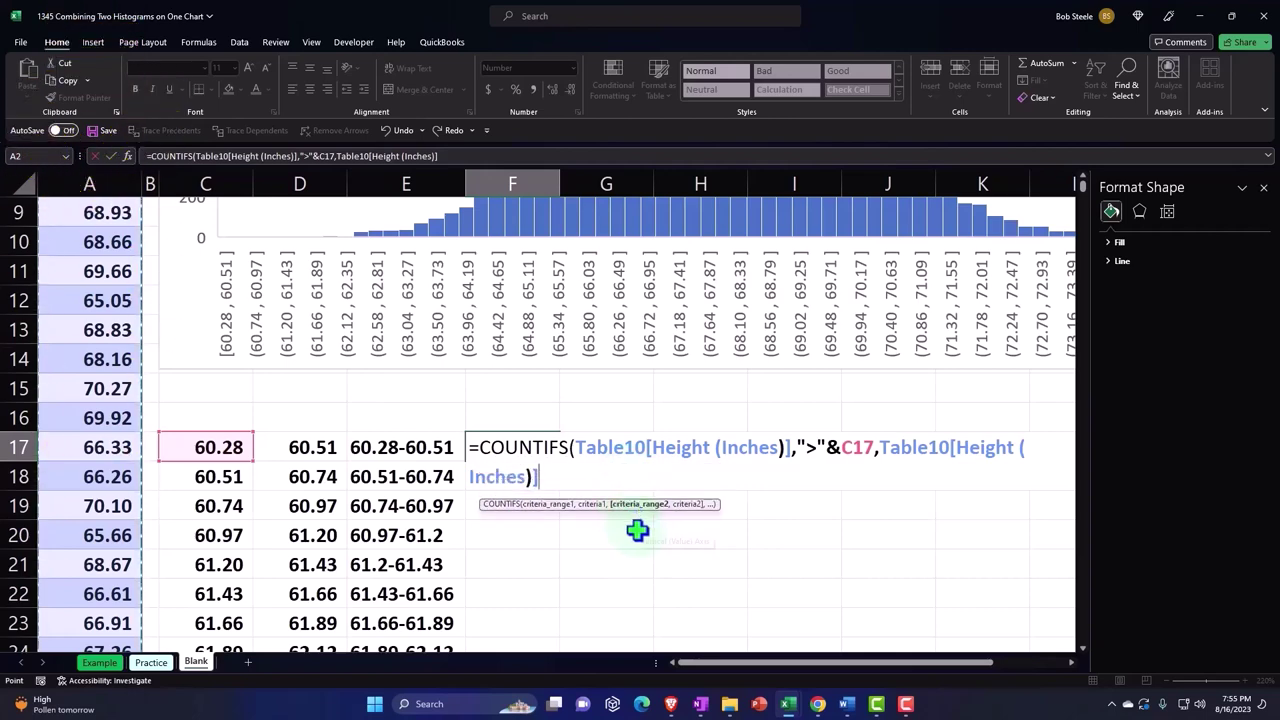
{"action": "type", "text": ","}
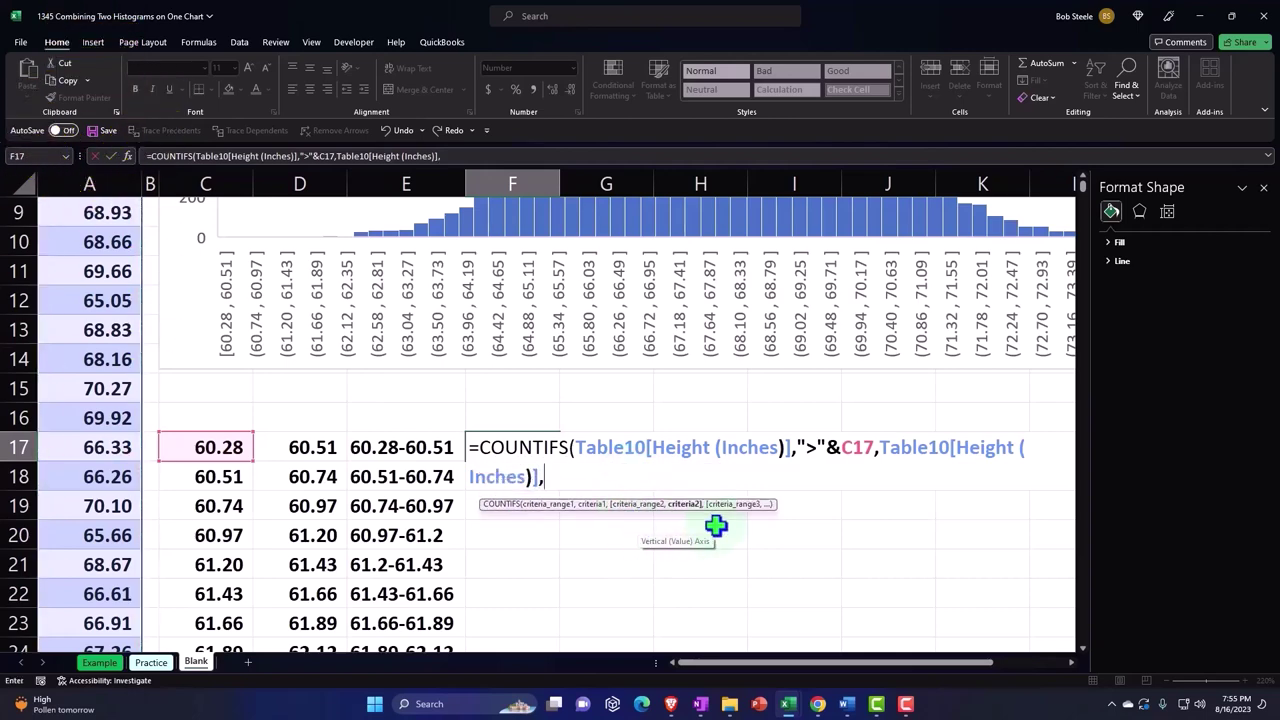